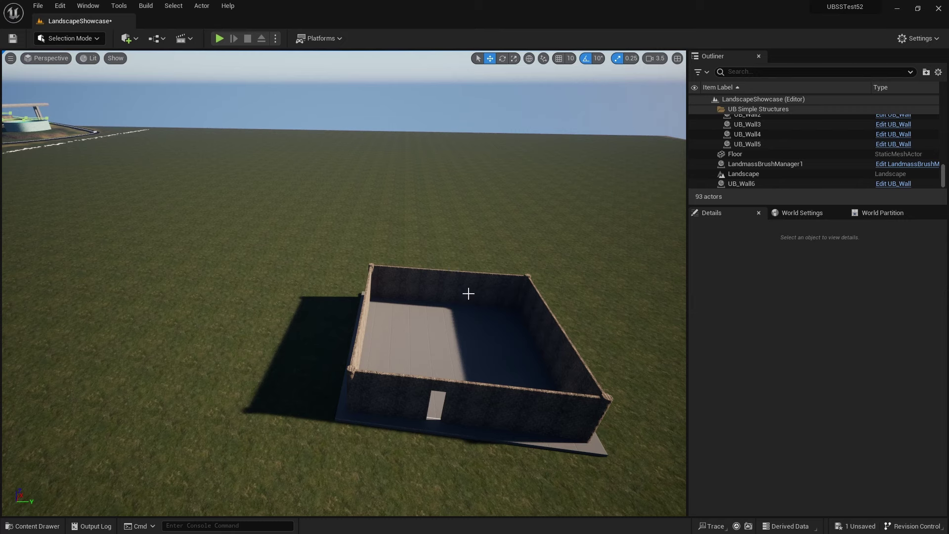
# Switch to Landscape mode and place a UB_Landscape_Deformer from the TOOLS folder inside the walled building.
pyautogui.moveTo(469, 294); pyautogui.dragTo(346, 293, button='right')
pyautogui.press('d')
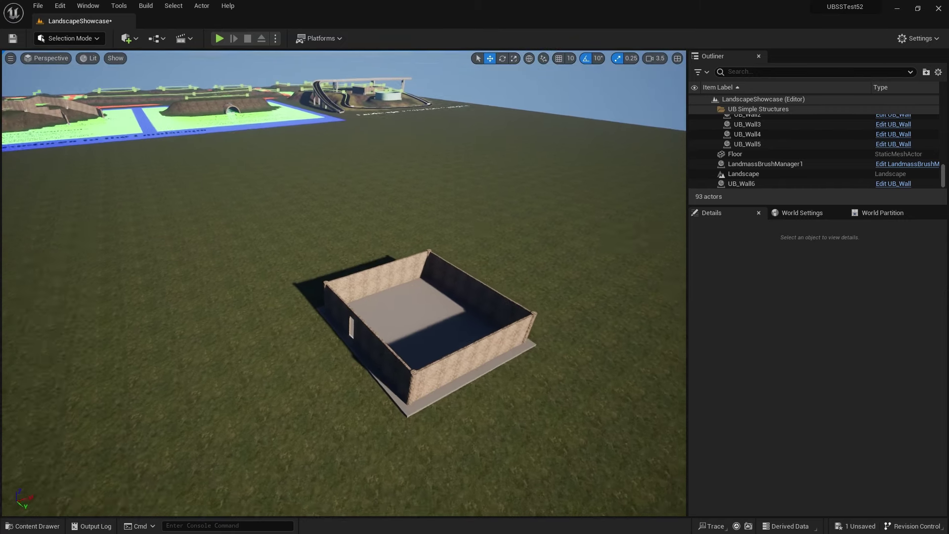
pyautogui.keyDown('alt'); pyautogui.moveTo(336, 296); pyautogui.dragTo(296, 298); pyautogui.keyUp('alt')
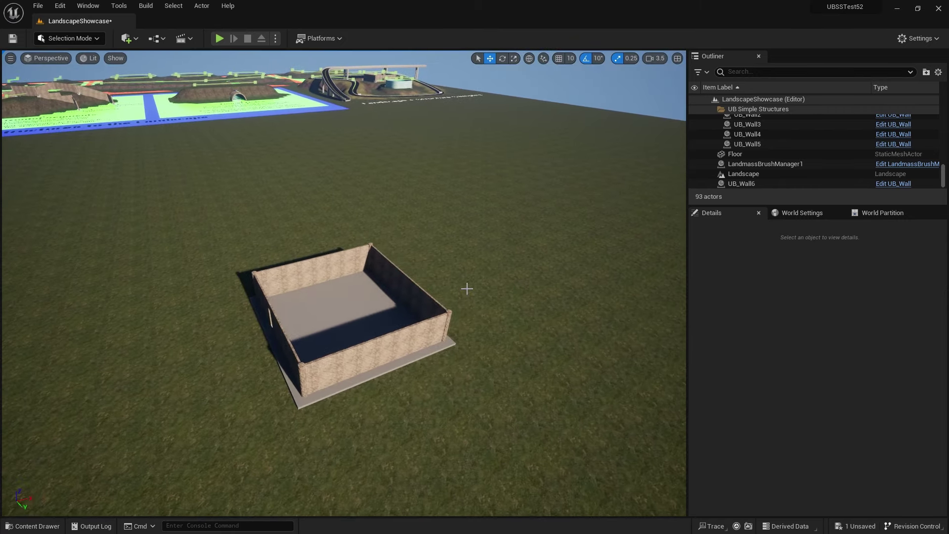
pyautogui.hotkey('shift', '2')
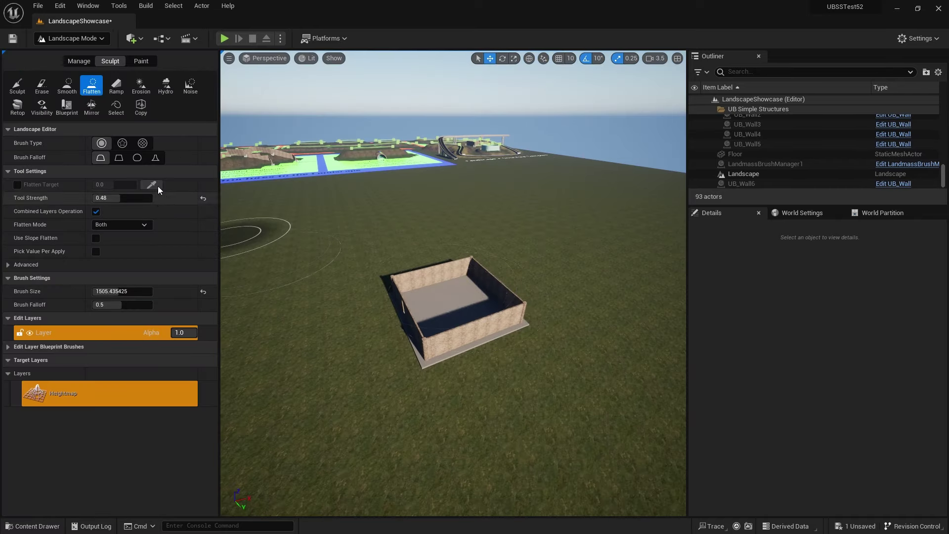
pyautogui.hotkey('ctrl', 'space')
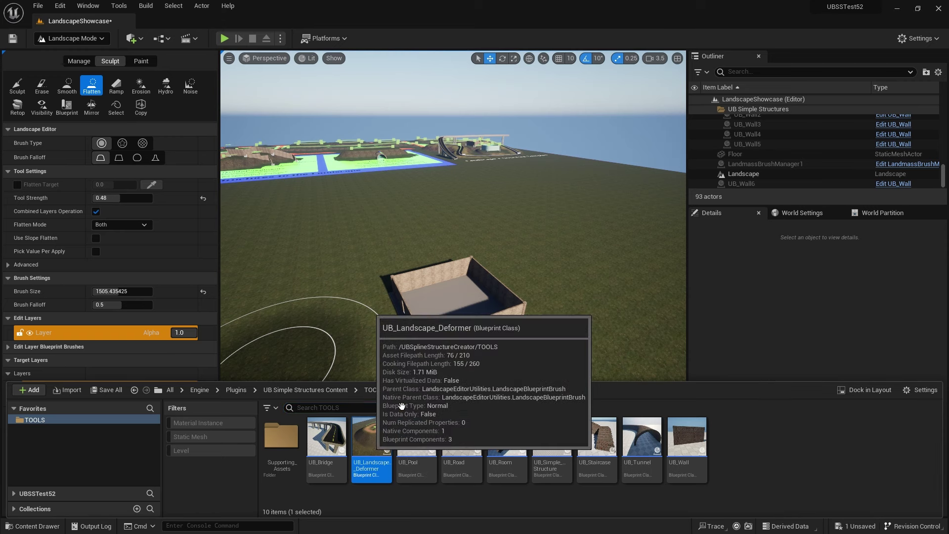
pyautogui.moveTo(402, 405); pyautogui.dragTo(456, 304)
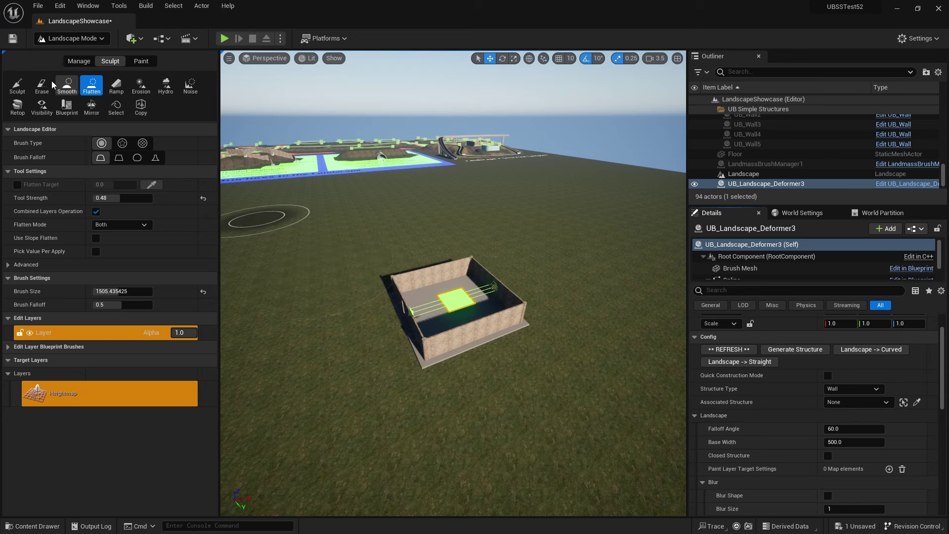
# Return to Selection mode and extend both ends of the deformer's spline well beyond the building's opposite walls.
pyautogui.click(85, 40)
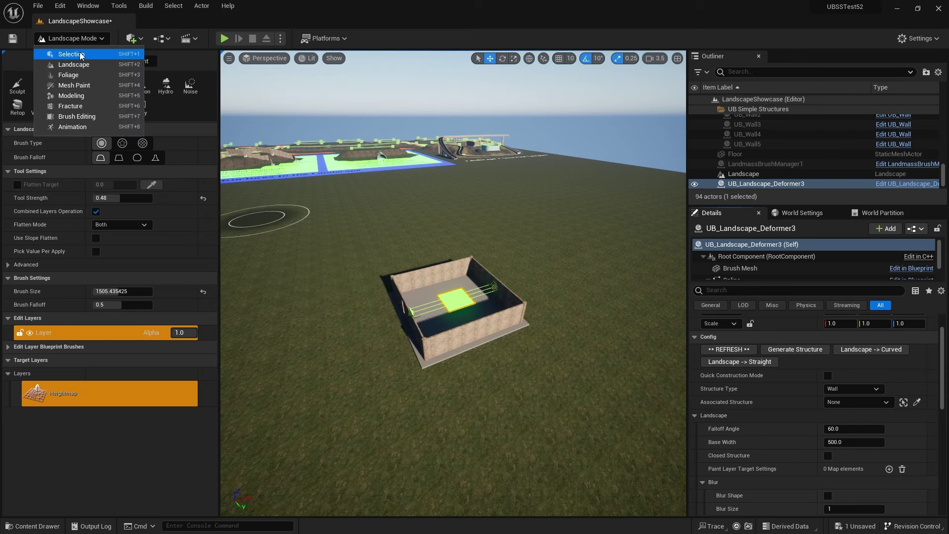
pyautogui.click(71, 54)
pyautogui.moveTo(393, 320); pyautogui.dragTo(381, 321, button='right')
pyautogui.press('d')
pyautogui.keyDown('alt'); pyautogui.moveTo(296, 322); pyautogui.dragTo(412, 339); pyautogui.keyUp('alt')
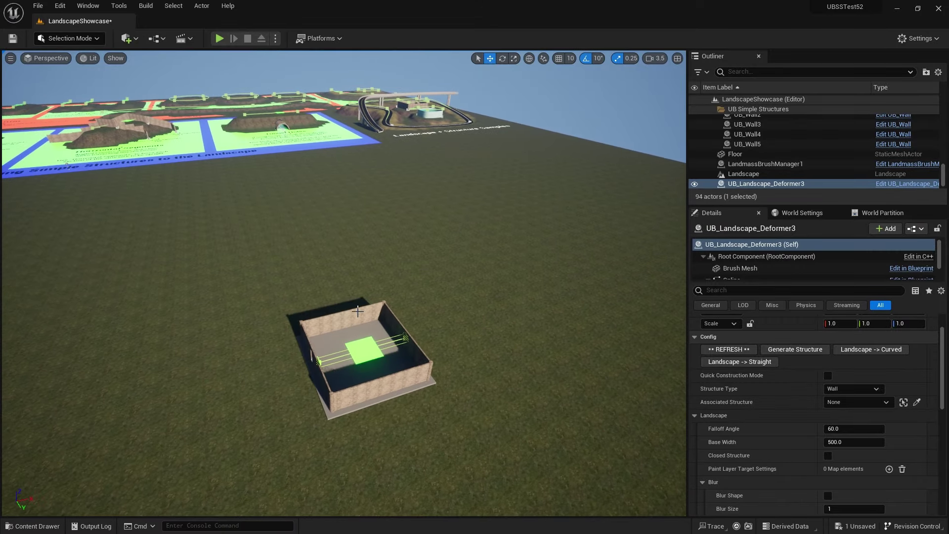
pyautogui.click(406, 337)
pyautogui.click(366, 358)
pyautogui.click(406, 337)
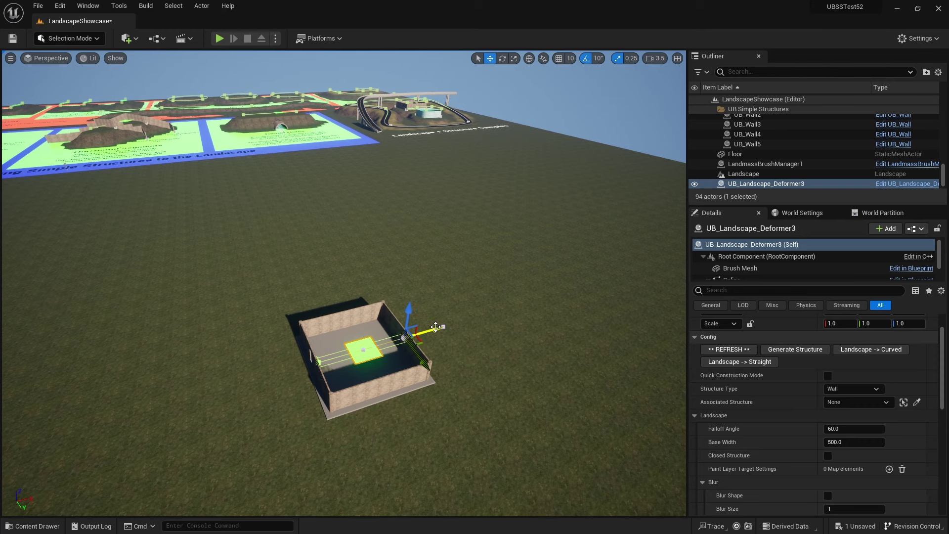
pyautogui.moveTo(437, 327); pyautogui.dragTo(508, 303)
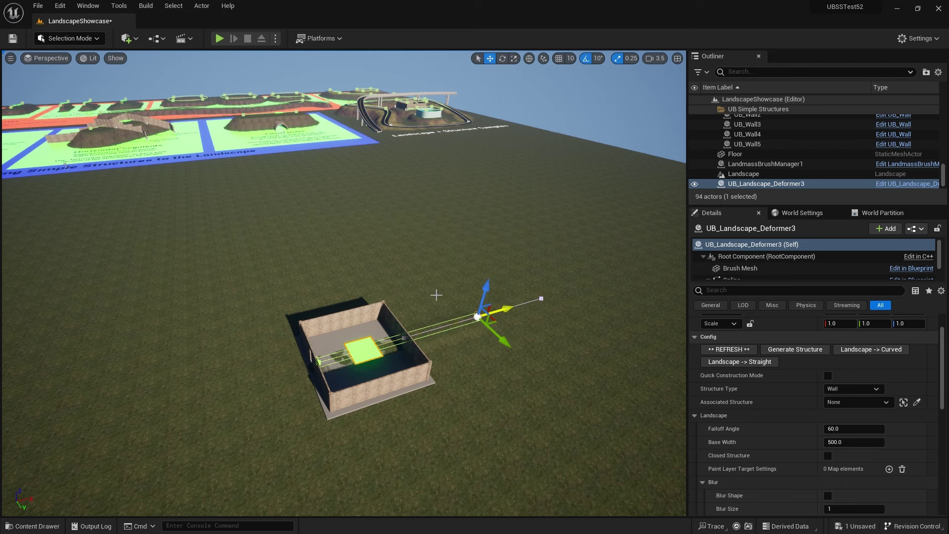
pyautogui.click(319, 363)
pyautogui.moveTo(354, 354); pyautogui.dragTo(267, 382)
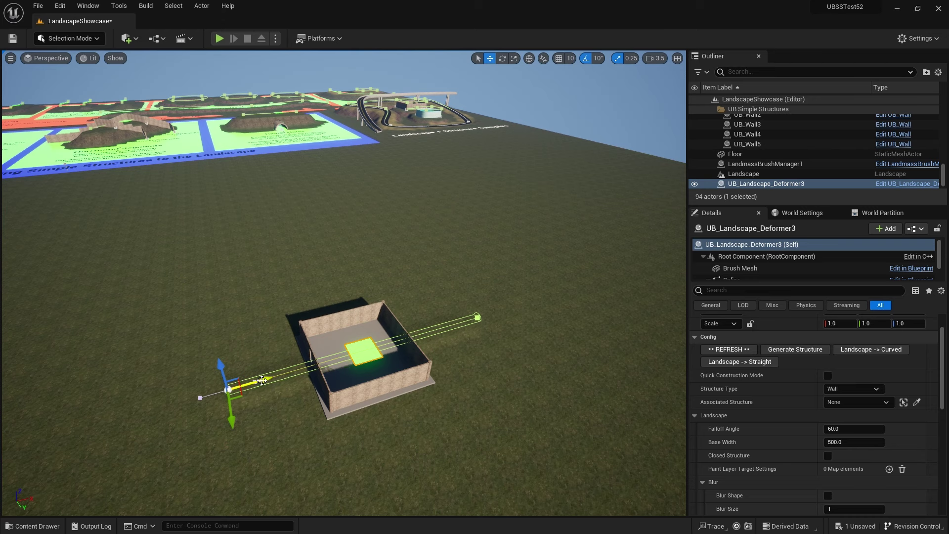
# Add an intermediate spline point just outside each of the two crossed walls and lower both points below ground level.
pyautogui.moveTo(262, 380); pyautogui.dragTo(335, 362)
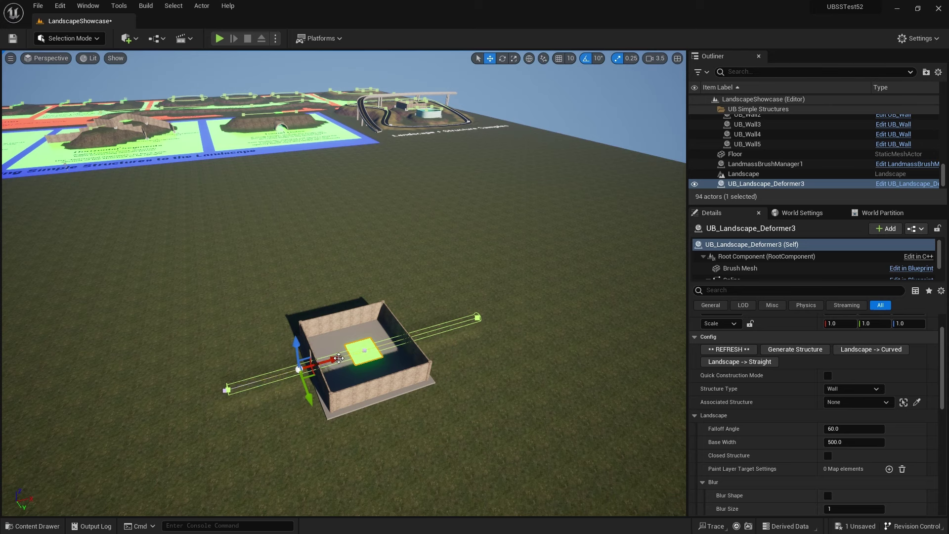
pyautogui.moveTo(335, 359); pyautogui.dragTo(452, 339)
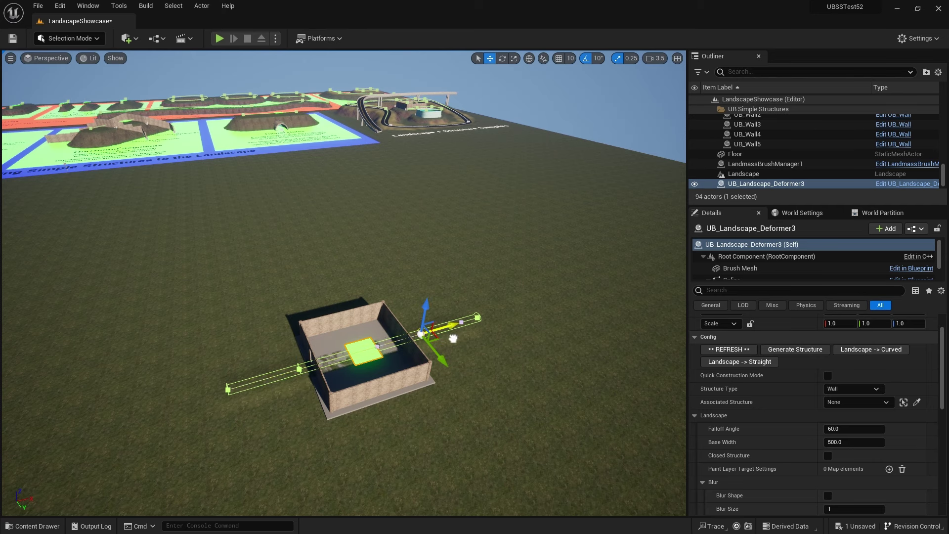
pyautogui.moveTo(487, 335); pyautogui.dragTo(457, 344, button='right')
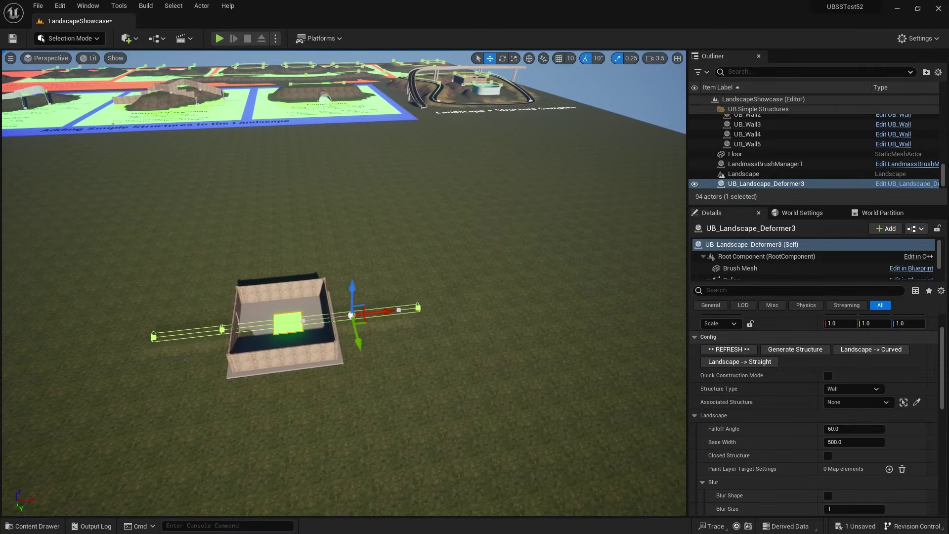
pyautogui.moveTo(352, 290); pyautogui.dragTo(351, 306)
pyautogui.click(222, 329)
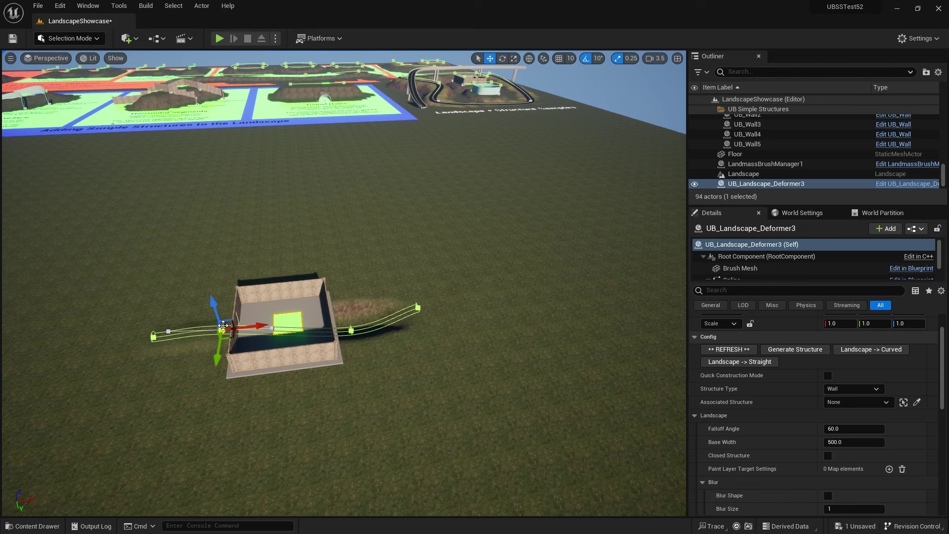
pyautogui.moveTo(213, 307); pyautogui.dragTo(216, 322)
# Set the landscape deformer's structure type to Tunnel and generate the structure along its spline.
pyautogui.press('a')
pyautogui.moveTo(262, 360); pyautogui.dragTo(361, 361, button='right')
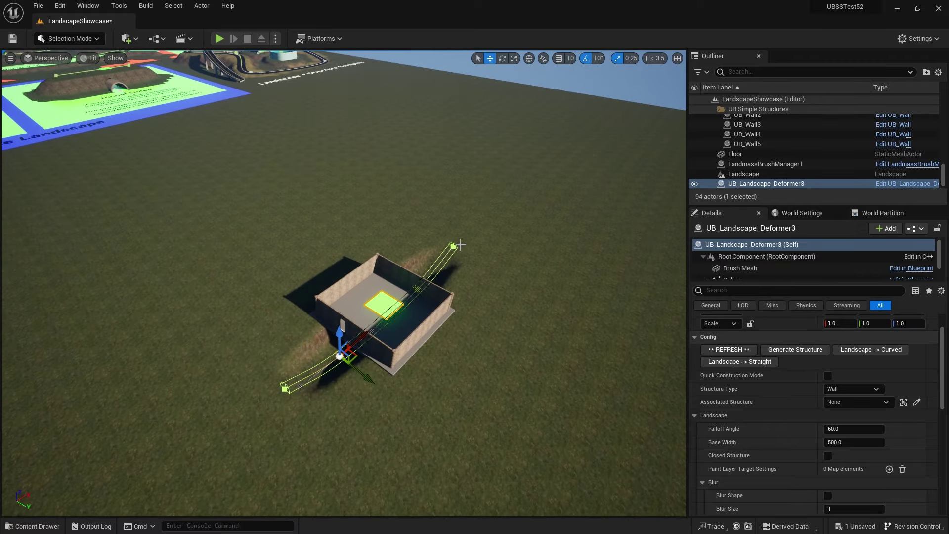
pyautogui.keyDown('alt'); pyautogui.moveTo(484, 307); pyautogui.dragTo(301, 307); pyautogui.keyUp('alt')
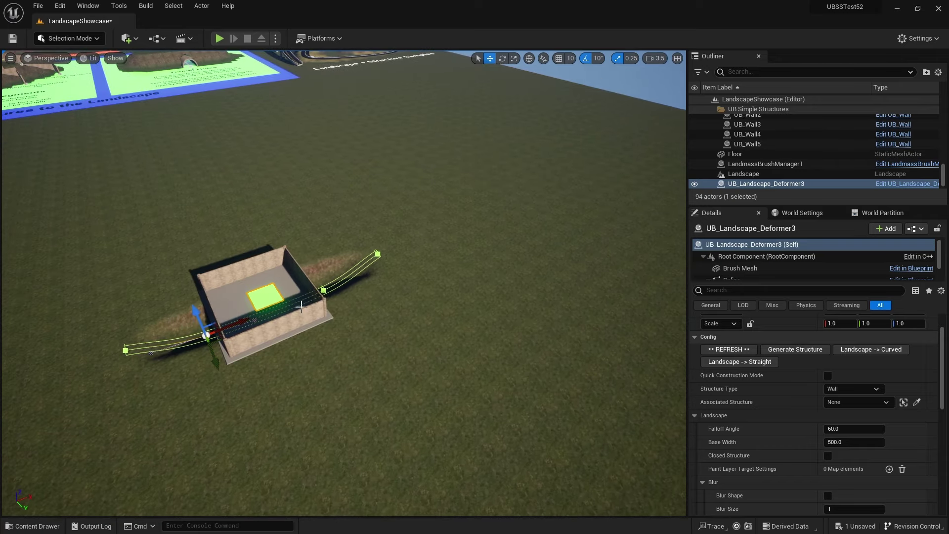
pyautogui.keyDown('alt'); pyautogui.moveTo(384, 310); pyautogui.dragTo(416, 310); pyautogui.keyUp('alt')
pyautogui.moveTo(416, 310); pyautogui.dragTo(365, 318, button='right')
pyautogui.keyDown('alt'); pyautogui.moveTo(384, 326); pyautogui.dragTo(277, 335); pyautogui.keyUp('alt')
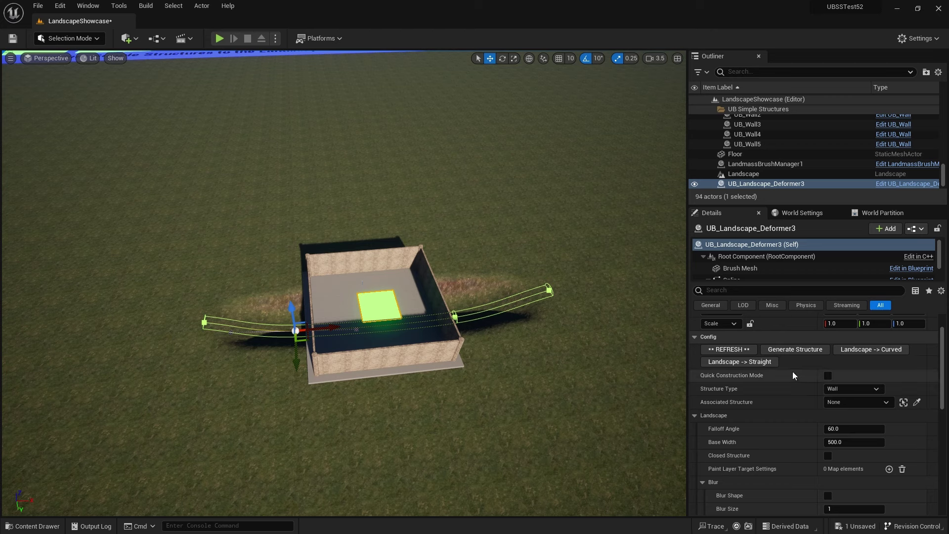
pyautogui.click(875, 389)
pyautogui.click(835, 418)
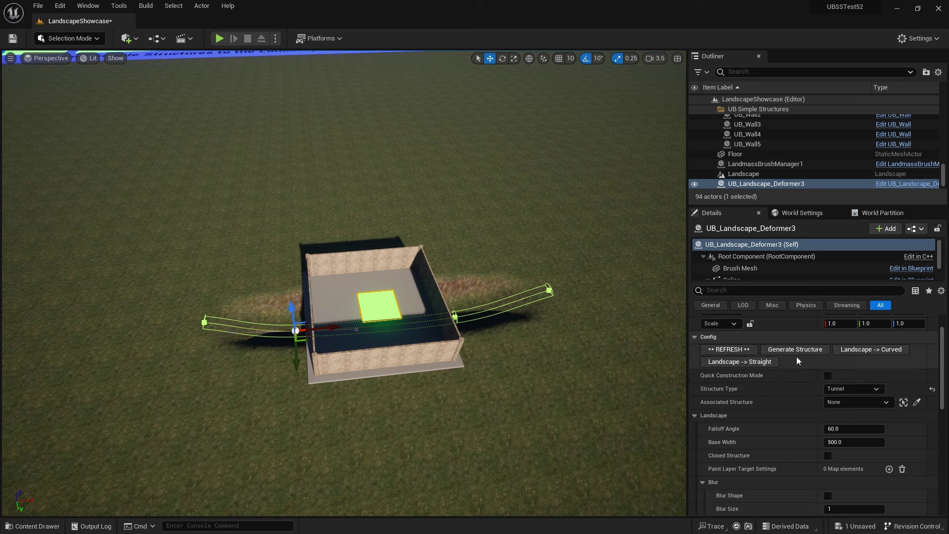
pyautogui.click(795, 349)
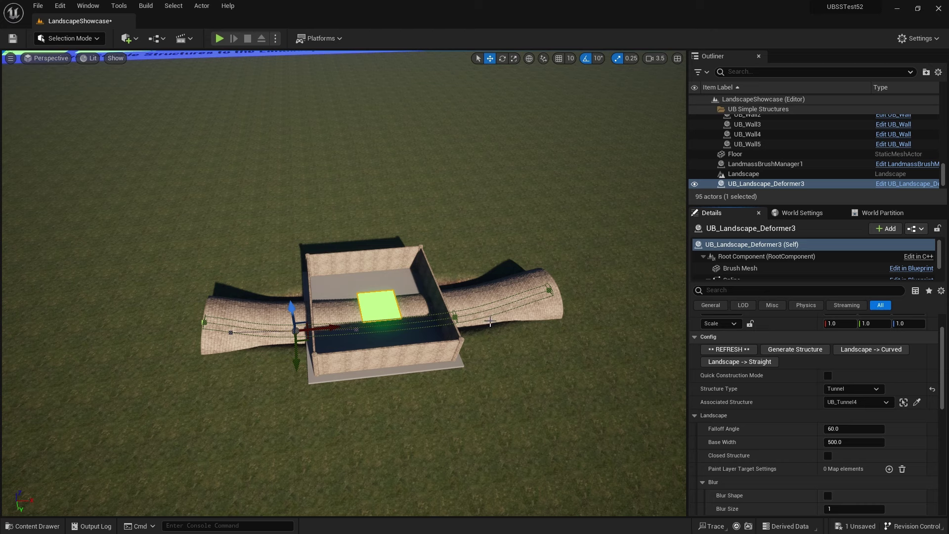
# Lower the two intermediate spline points further so the tunnel runs beneath the building's floor.
pyautogui.click(455, 316)
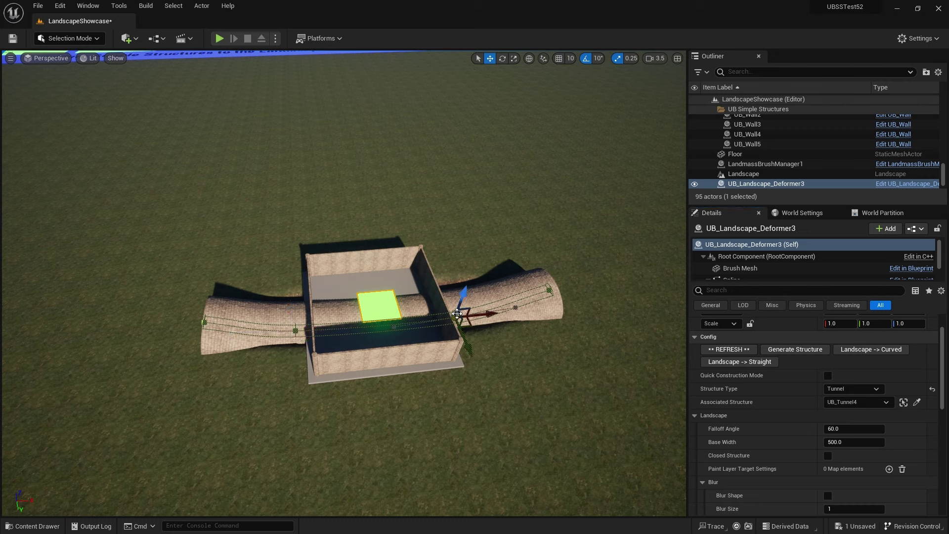
pyautogui.moveTo(464, 291); pyautogui.dragTo(464, 297)
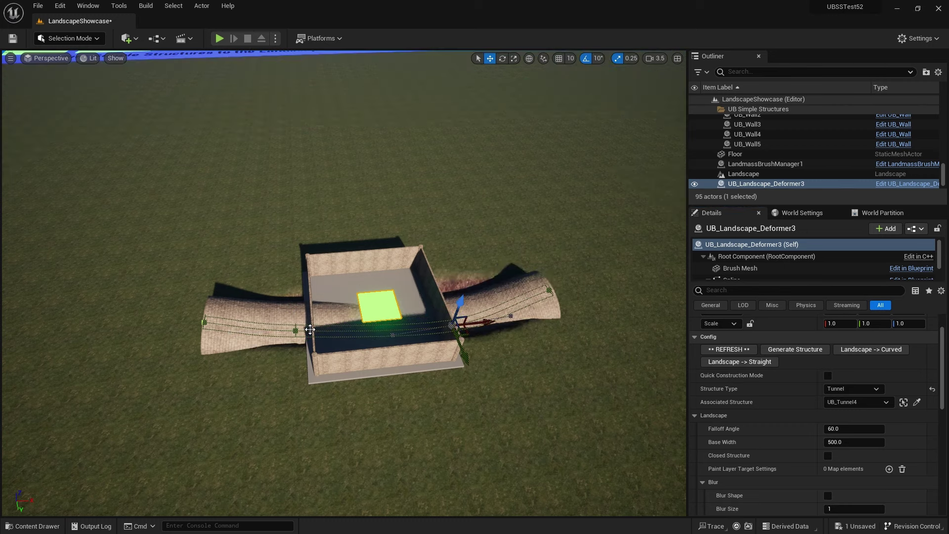
pyautogui.click(295, 330)
pyautogui.moveTo(293, 312); pyautogui.dragTo(293, 324)
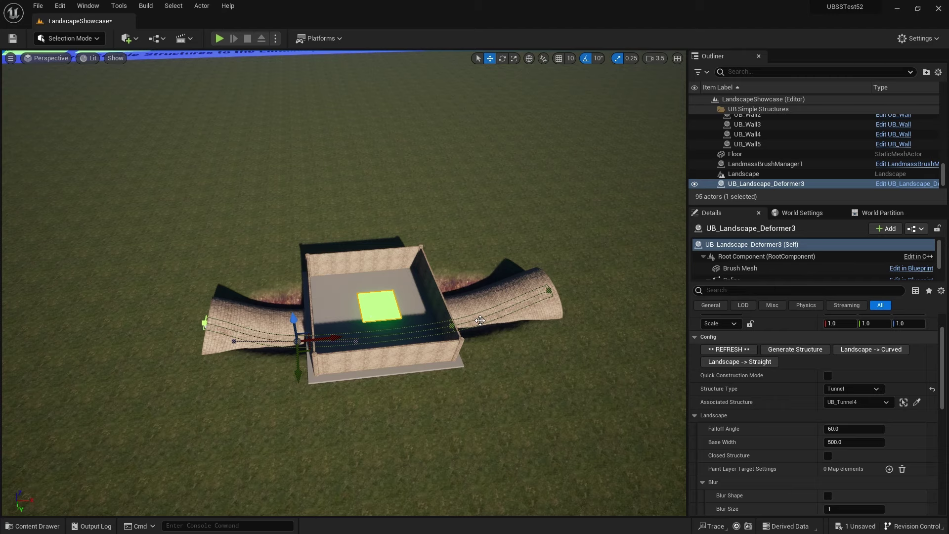
# Play-test the level by running the character through the tunnel, and examine how the tunnel passes beneath the building.
pyautogui.moveTo(480, 320); pyautogui.dragTo(611, 314, button='right')
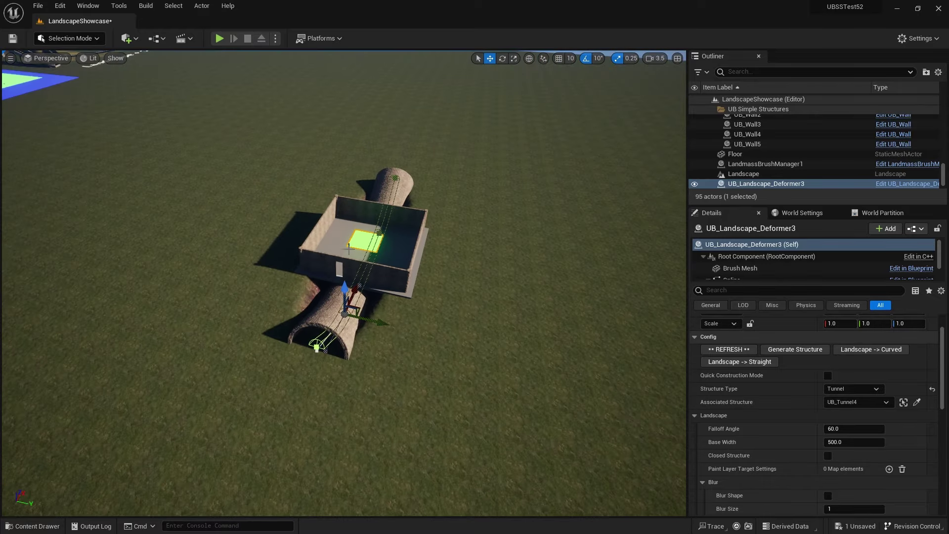
pyautogui.moveTo(420, 332)
pyautogui.mouseDown(button='right')
pyautogui.moveTo(465, 322)
pyautogui.moveTo(426, 336)
pyautogui.moveTo(420, 330)
pyautogui.moveTo(431, 324)
pyautogui.mouseUp(button='right')
pyautogui.press('w')
pyautogui.press('d')
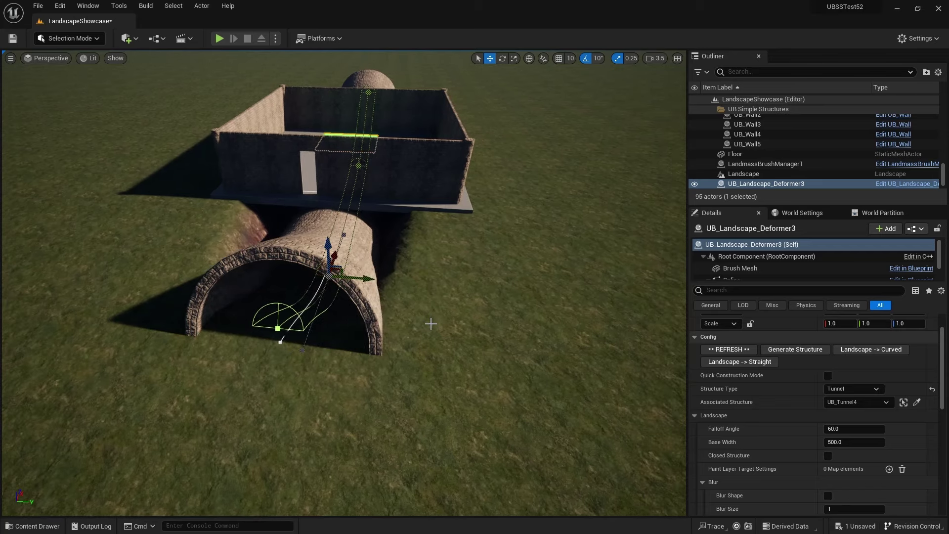
pyautogui.hotkey('alt', 'p')
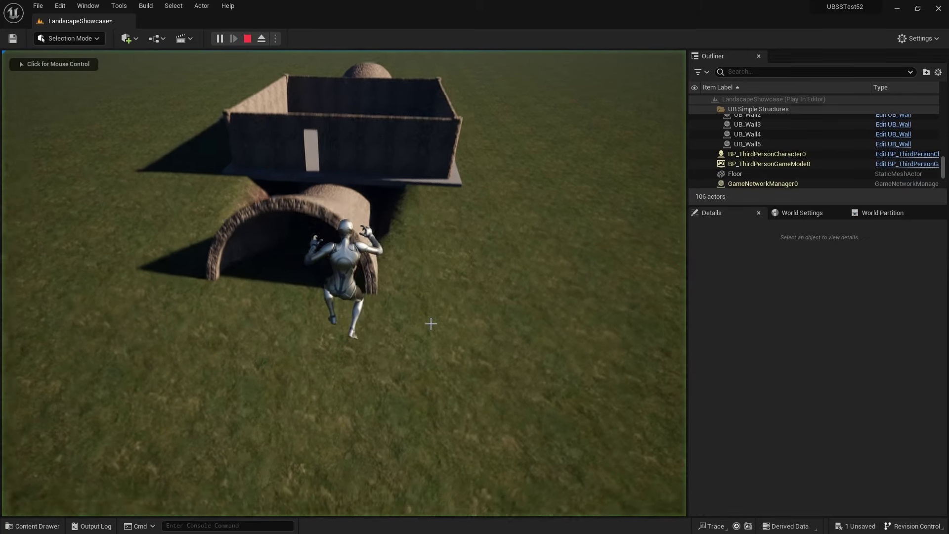
pyautogui.press('w')
pyautogui.press('w')
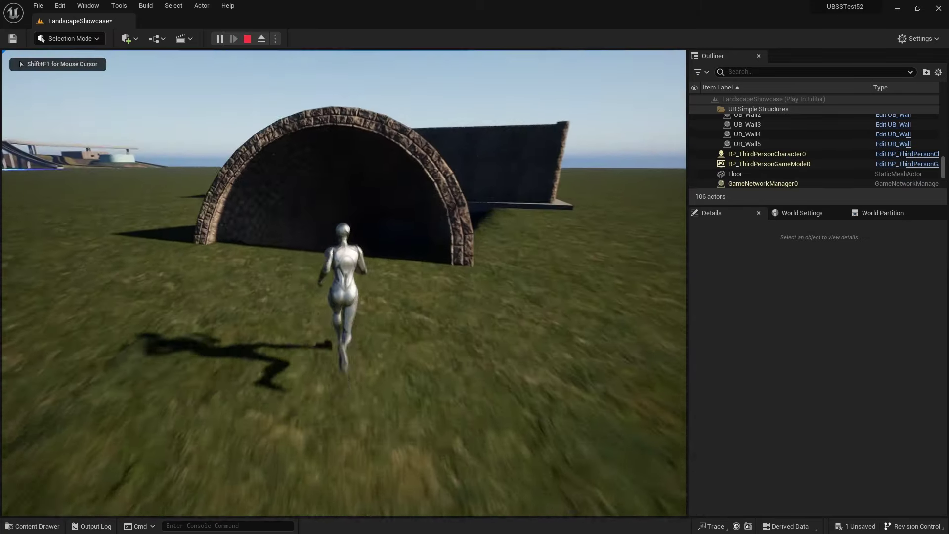
pyautogui.press('w')
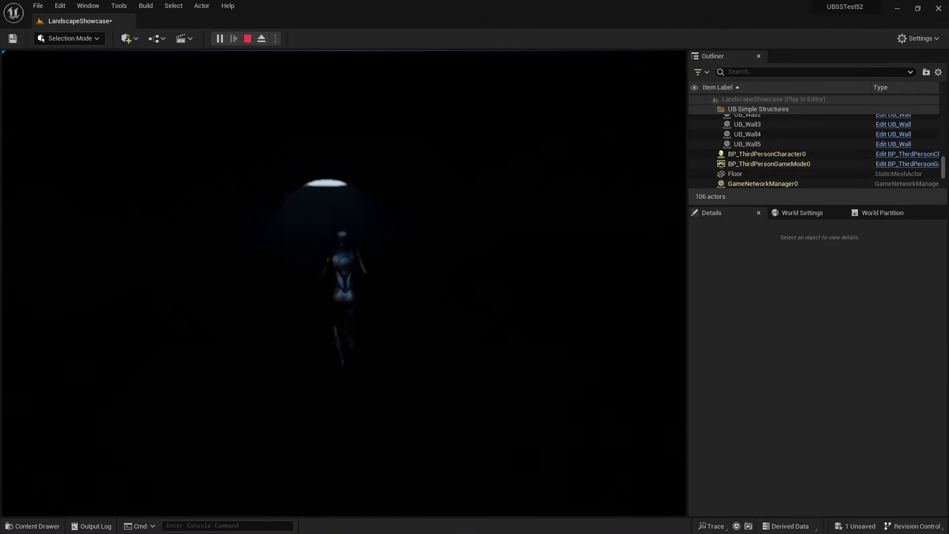
pyautogui.press('w')
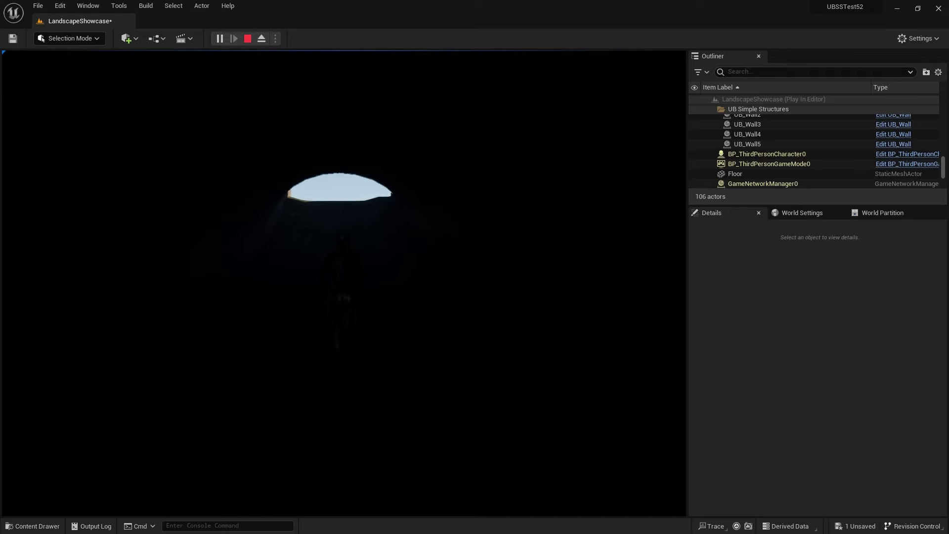
pyautogui.press('w')
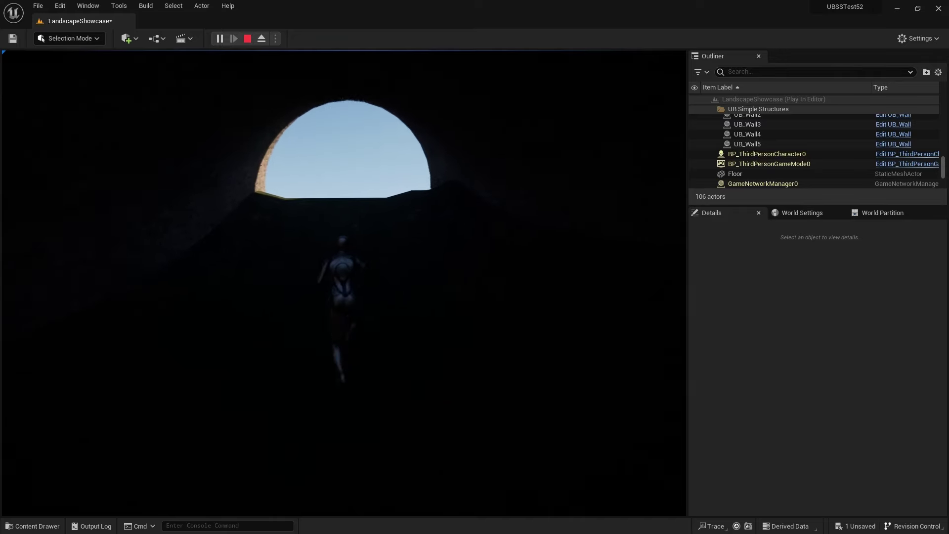
pyautogui.press('w')
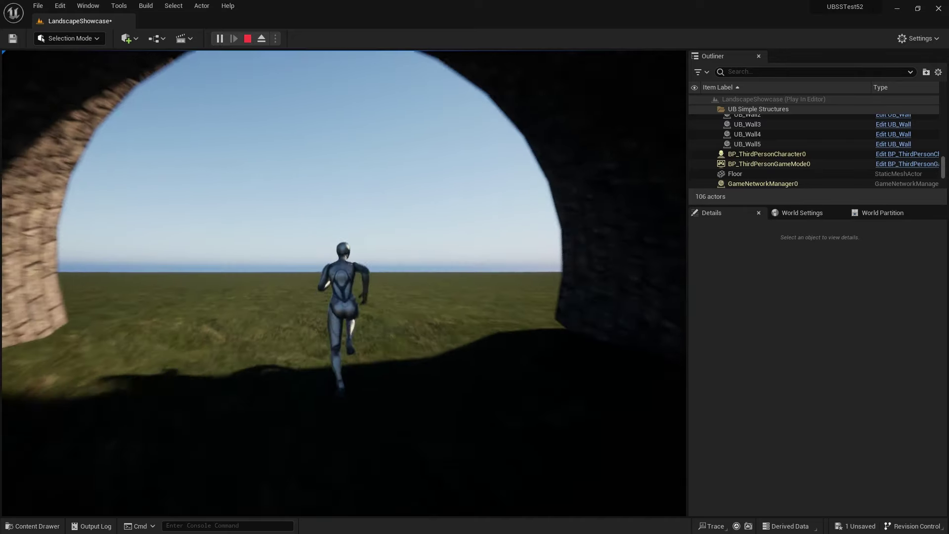
pyautogui.press('d')
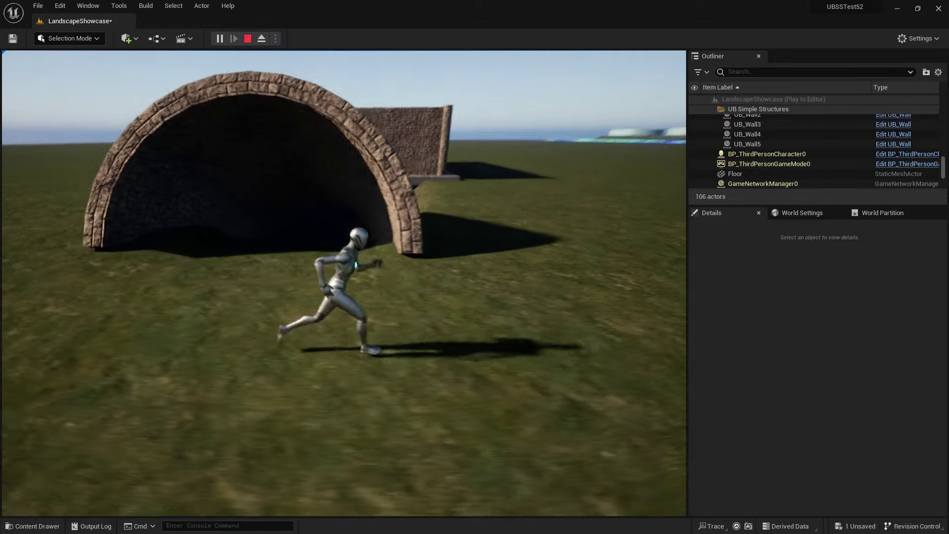
pyautogui.press('a')
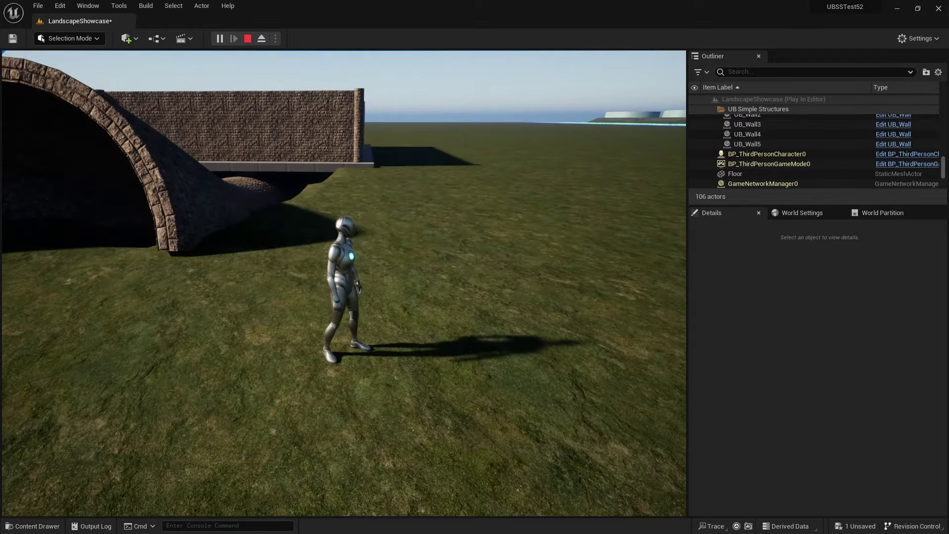
pyautogui.press('Escape')
pyautogui.press('f')
pyautogui.moveTo(15, 248); pyautogui.dragTo(20, 252, button='right')
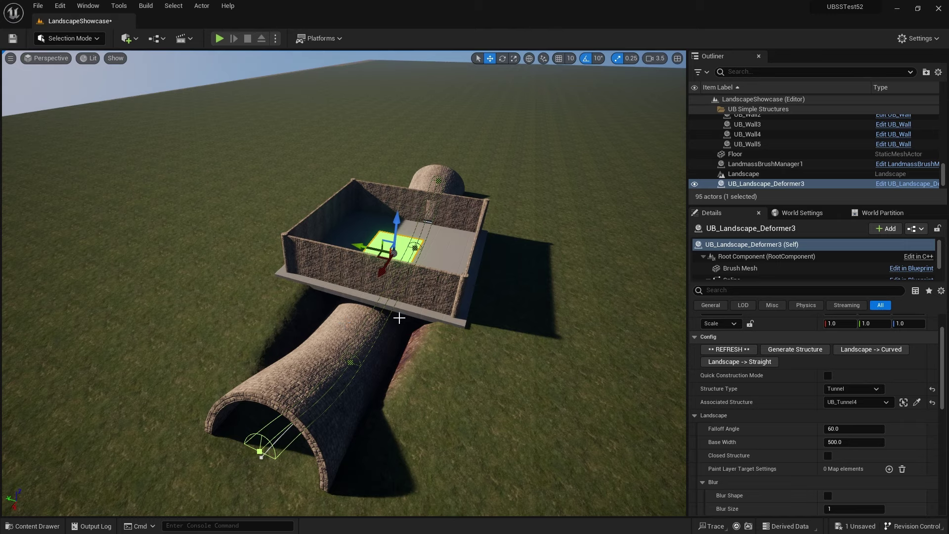
pyautogui.keyDown('alt'); pyautogui.moveTo(430, 324); pyautogui.dragTo(317, 324); pyautogui.keyUp('alt')
pyautogui.moveTo(530, 341); pyautogui.dragTo(529, 327, button='right')
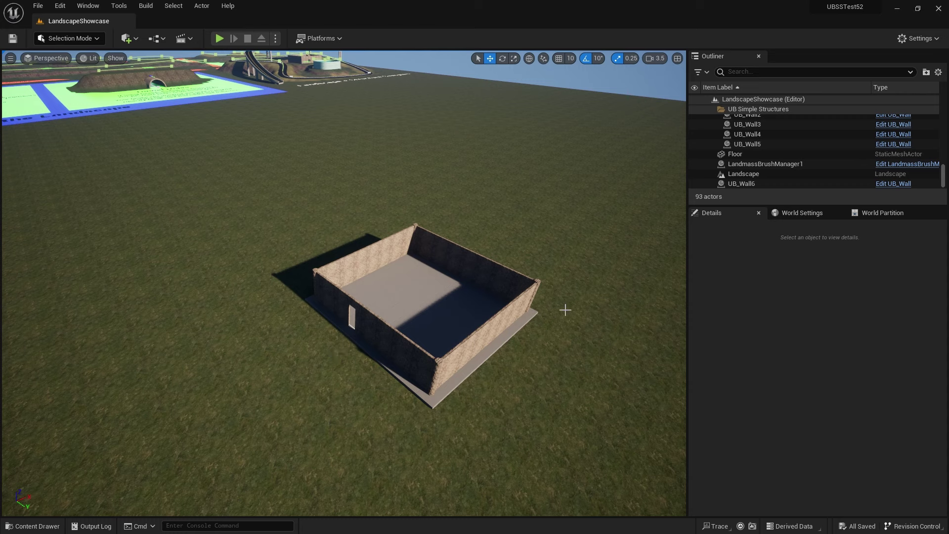
# Place a UB_Tunnel from the TOOLS folder on the ground outside the building's wall with the doorway.
pyautogui.hotkey('ctrl', 'space')
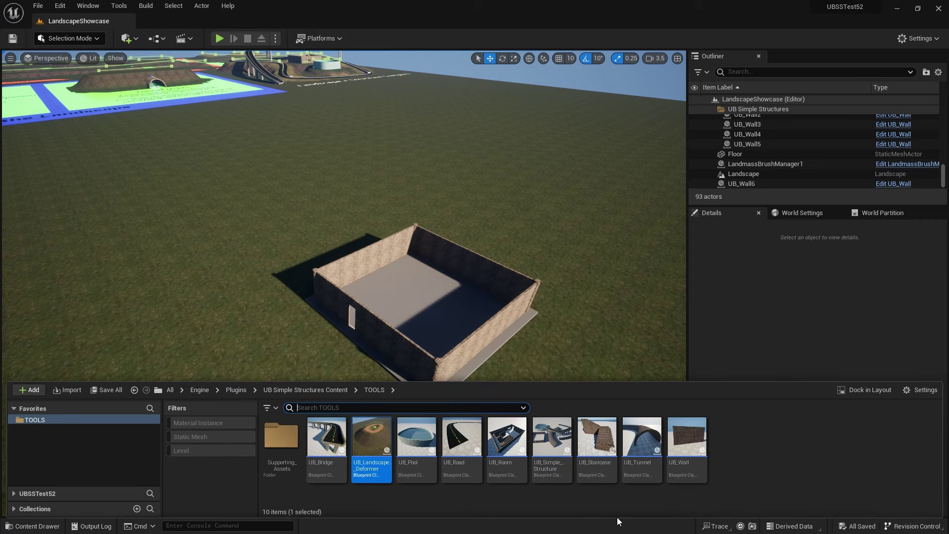
pyautogui.moveTo(641, 440); pyautogui.dragTo(309, 378)
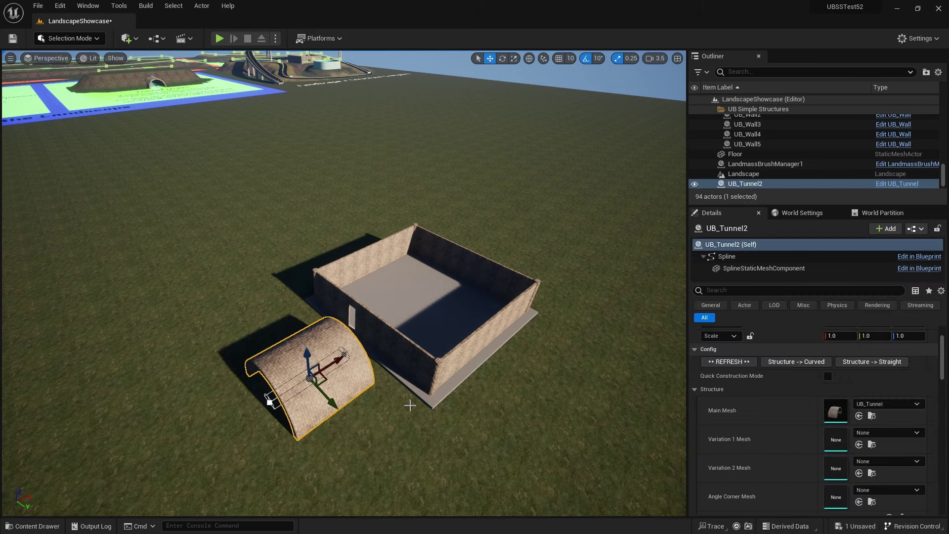
pyautogui.press('d')
pyautogui.moveTo(408, 404); pyautogui.dragTo(351, 398, button='right')
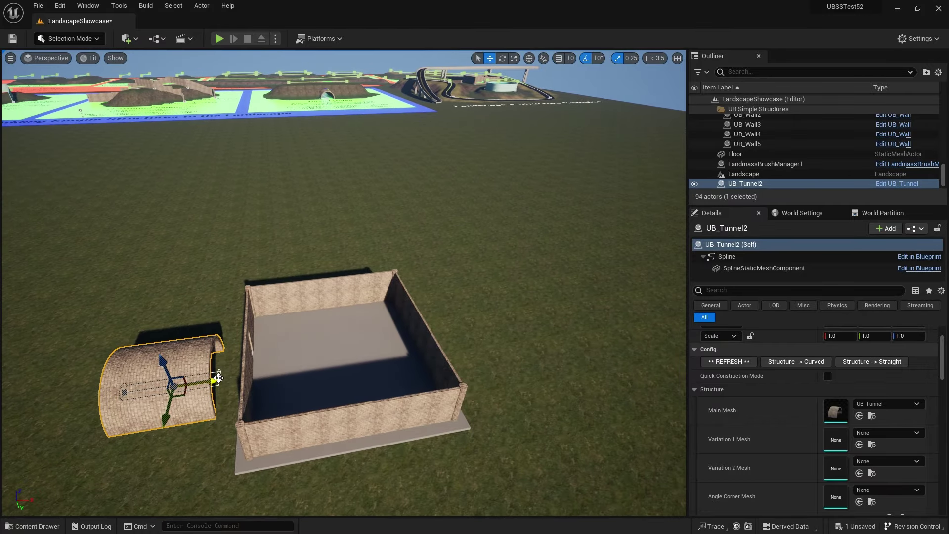
# Extend the tunnel's spline through the building past the opposite wall and add an intermediate spline point near each crossed wall.
pyautogui.click(218, 378)
pyautogui.moveTo(258, 371); pyautogui.dragTo(576, 323)
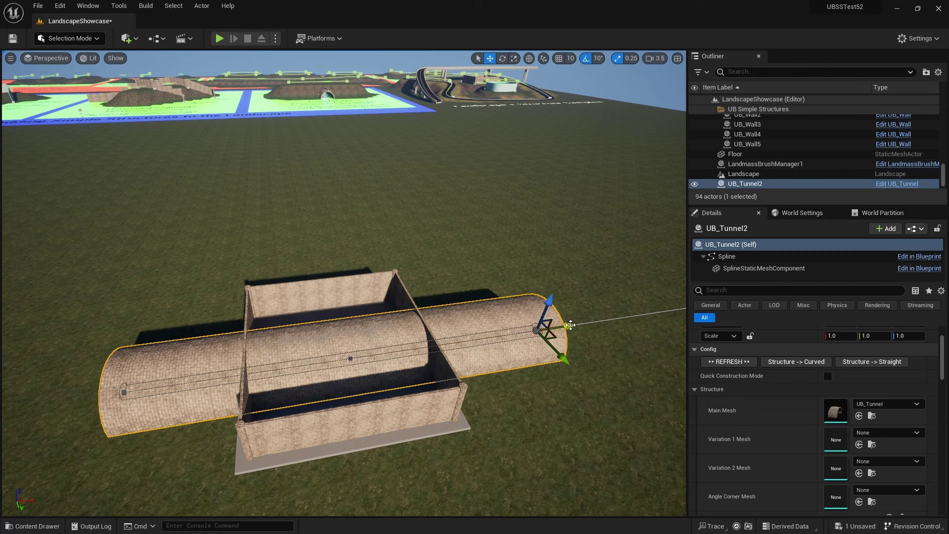
pyautogui.keyDown('alt'); pyautogui.moveTo(571, 325); pyautogui.dragTo(275, 387); pyautogui.keyUp('alt')
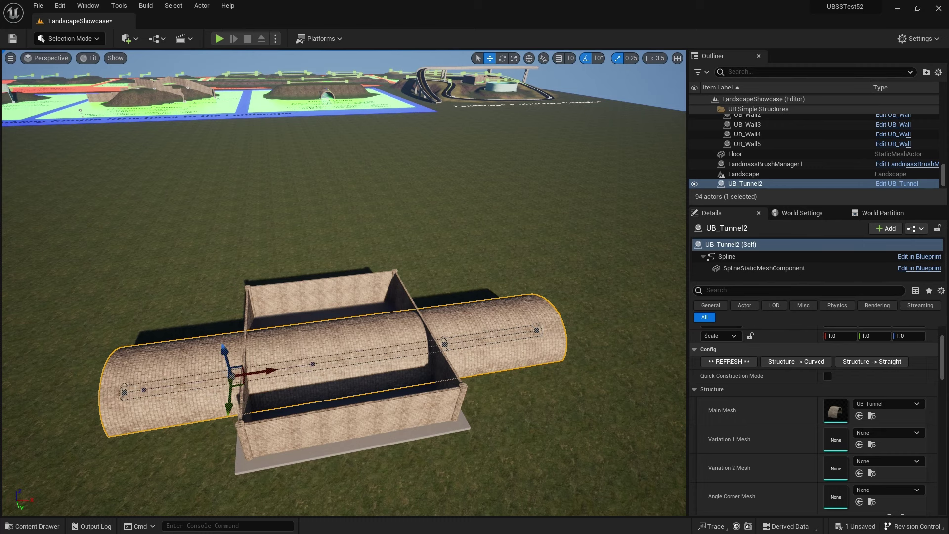
# Turn off Snap to Surface for the tunnel and lower both intermediate spline points below ground level.
pyautogui.click(444, 342)
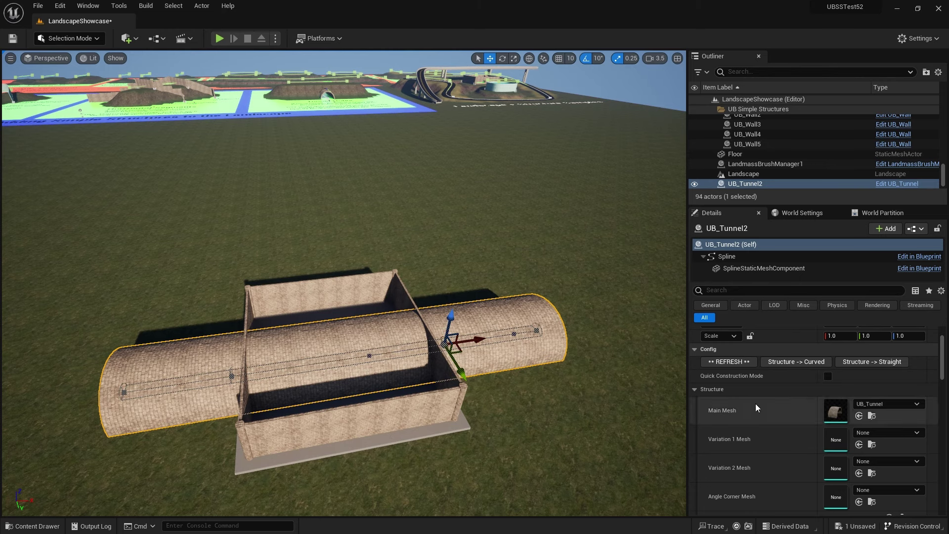
pyautogui.scroll(-3, 765, 423)
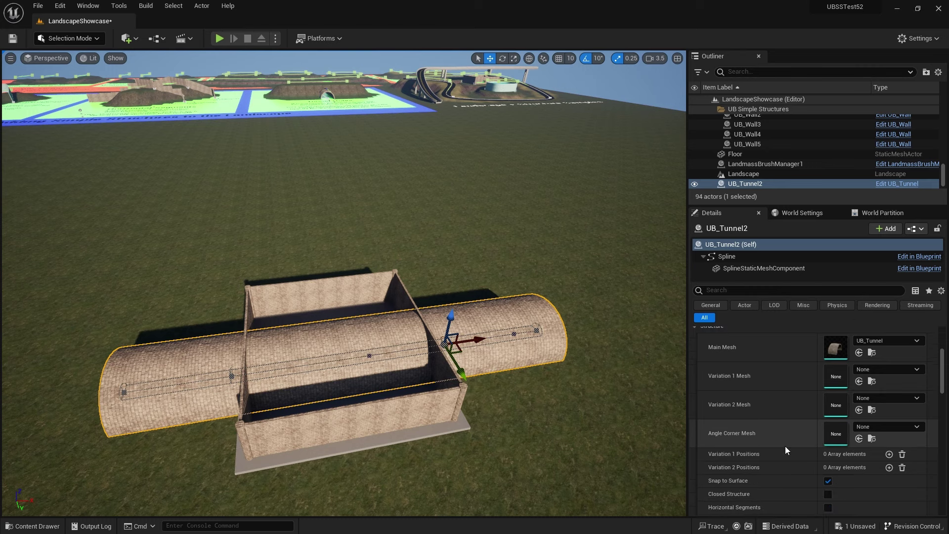
pyautogui.click(829, 480)
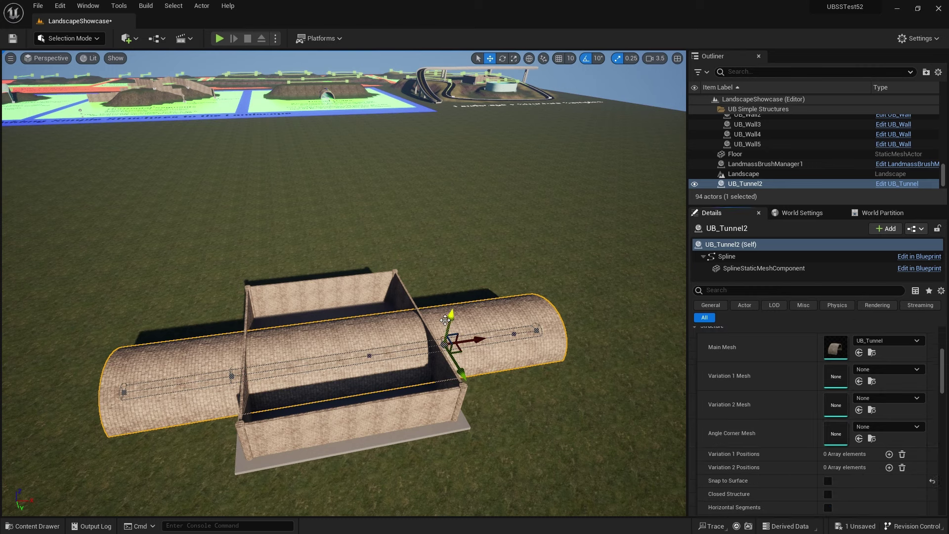
pyautogui.moveTo(445, 320); pyautogui.dragTo(306, 363)
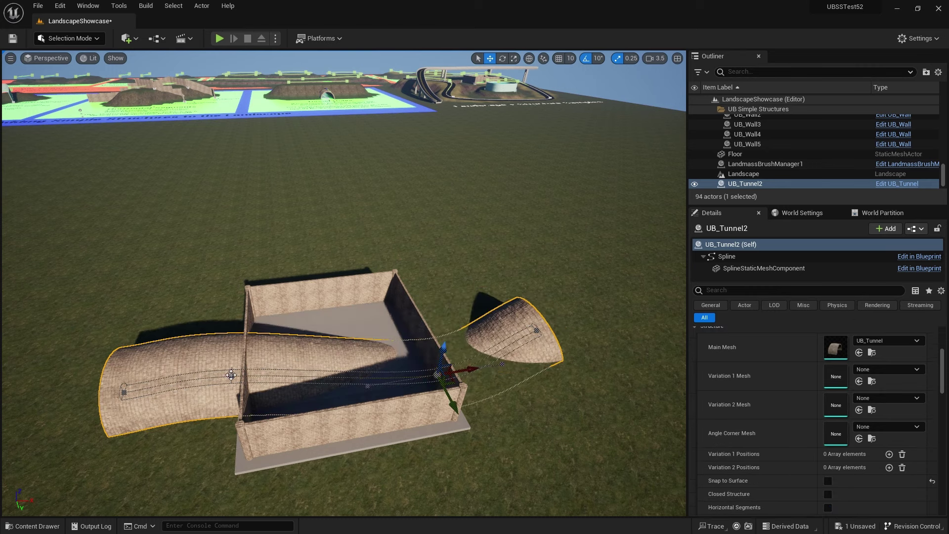
pyautogui.click(230, 374)
pyautogui.moveTo(224, 355); pyautogui.dragTo(229, 385)
# Play-test the level by running the character into the tunnel entrance, and examine whether the landscape blocks the passage.
pyautogui.press('a')
pyautogui.moveTo(545, 384); pyautogui.dragTo(592, 384, button='right')
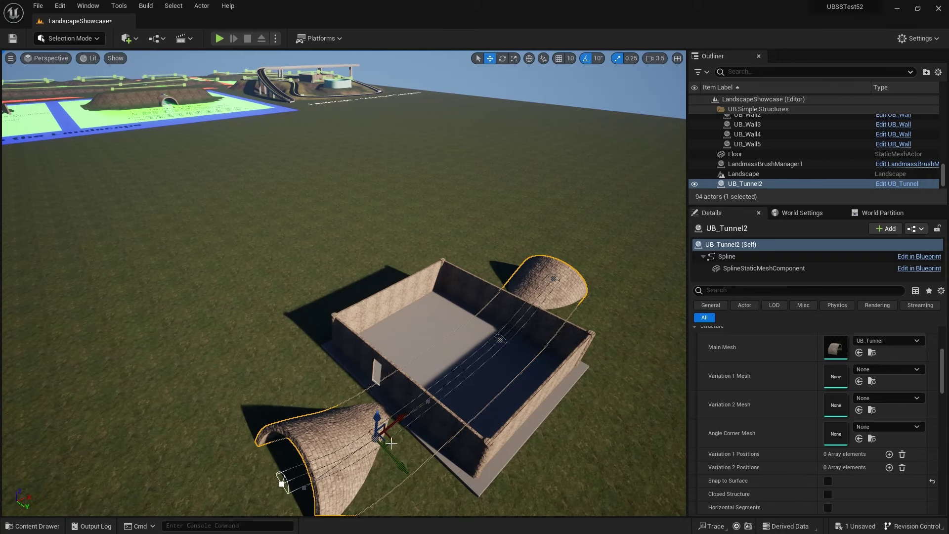
pyautogui.keyDown('alt'); pyautogui.moveTo(537, 434); pyautogui.dragTo(587, 427); pyautogui.keyUp('alt')
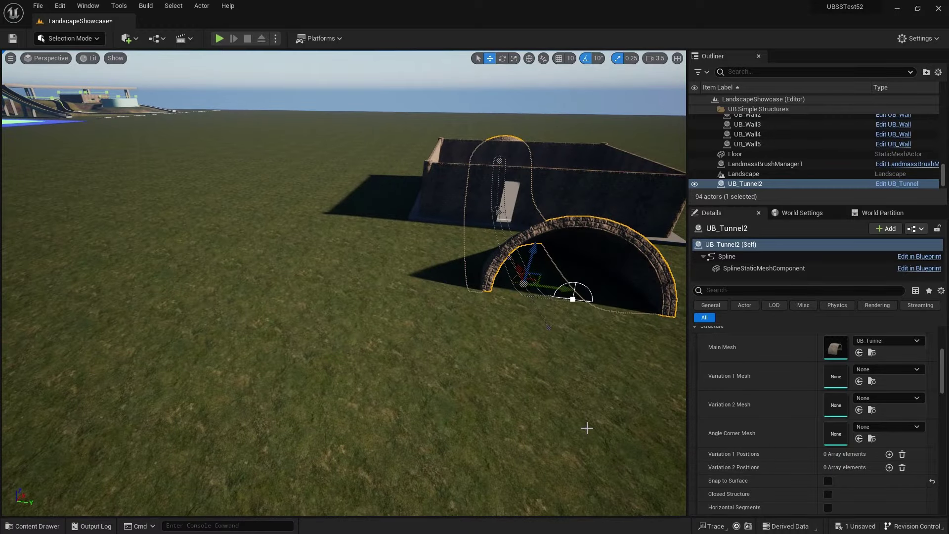
pyautogui.hotkey('alt', 'p')
pyautogui.press('w')
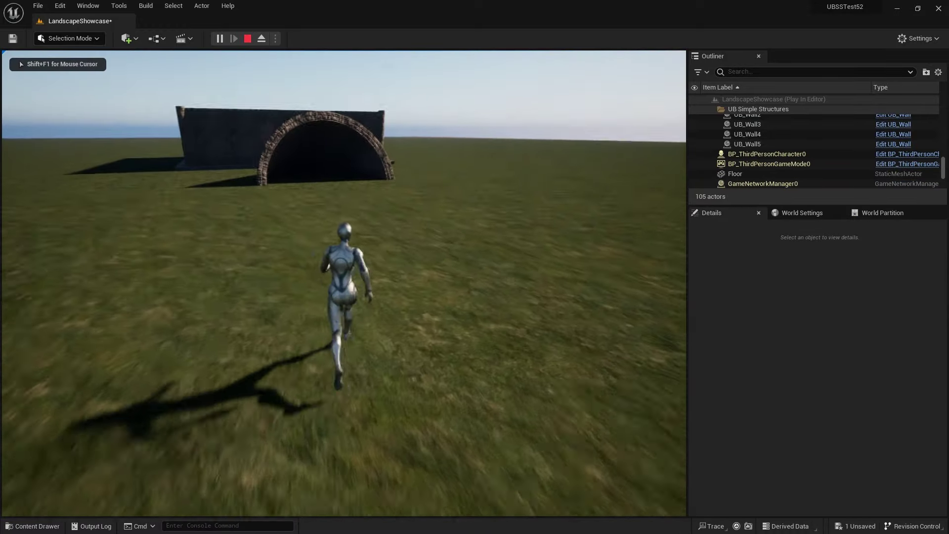
pyautogui.press('w')
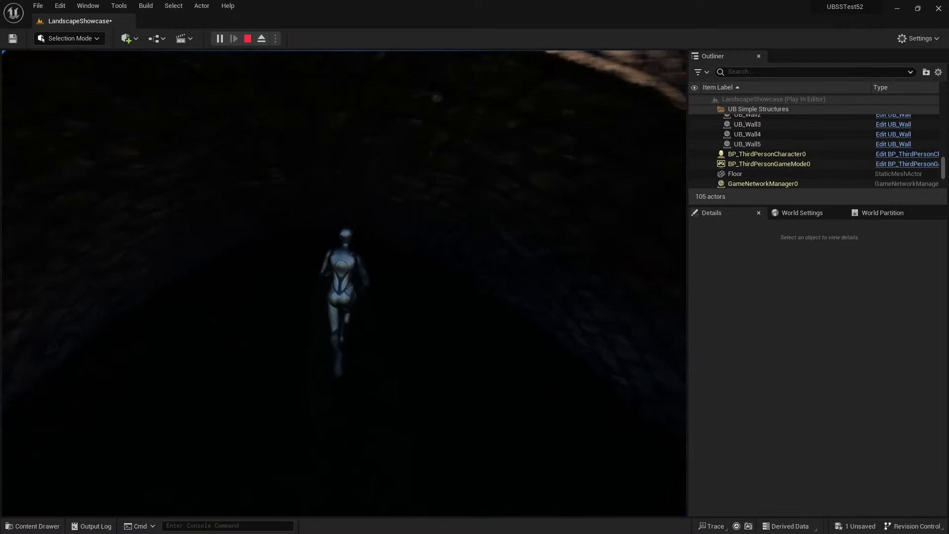
pyautogui.press('s')
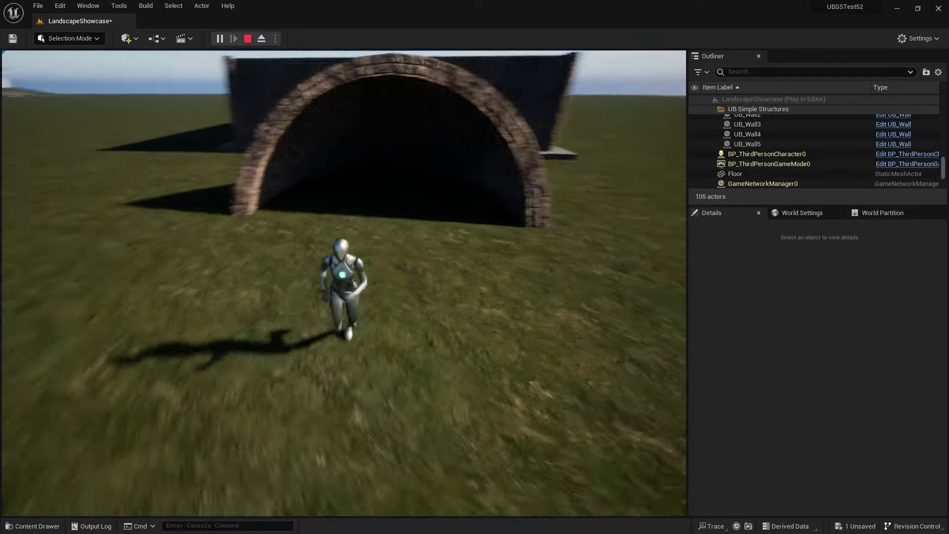
pyautogui.press('s')
pyautogui.hotkey('shift', 'F1')
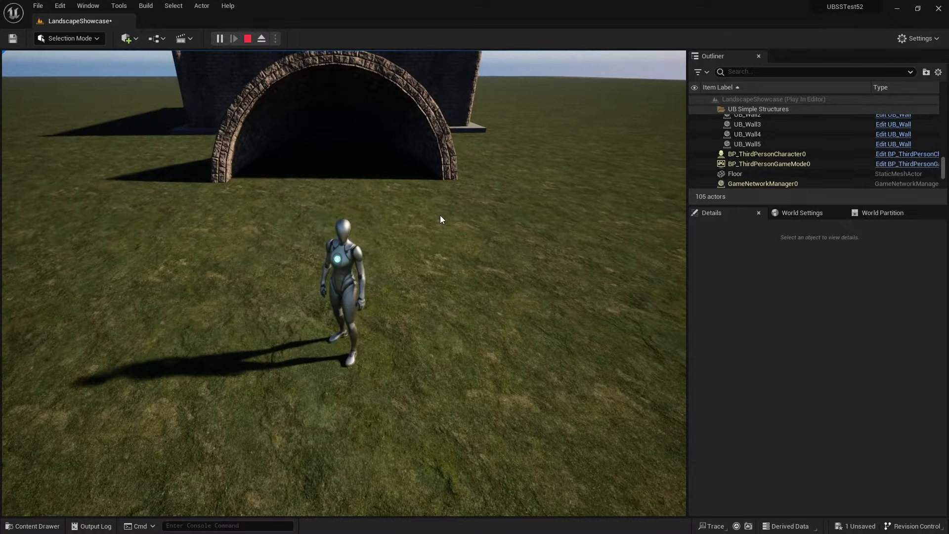
pyautogui.press('Escape')
# Switch to Landscape mode and activate the Visibility sculpting tool.
pyautogui.moveTo(439, 215); pyautogui.dragTo(413, 195, button='right')
pyautogui.press('e')
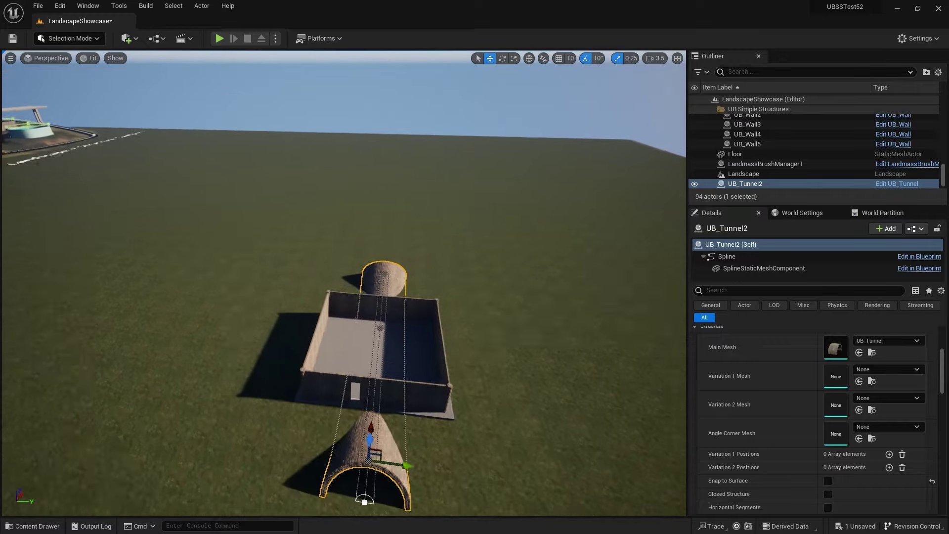
pyautogui.moveTo(472, 256); pyautogui.dragTo(472, 256, button='right')
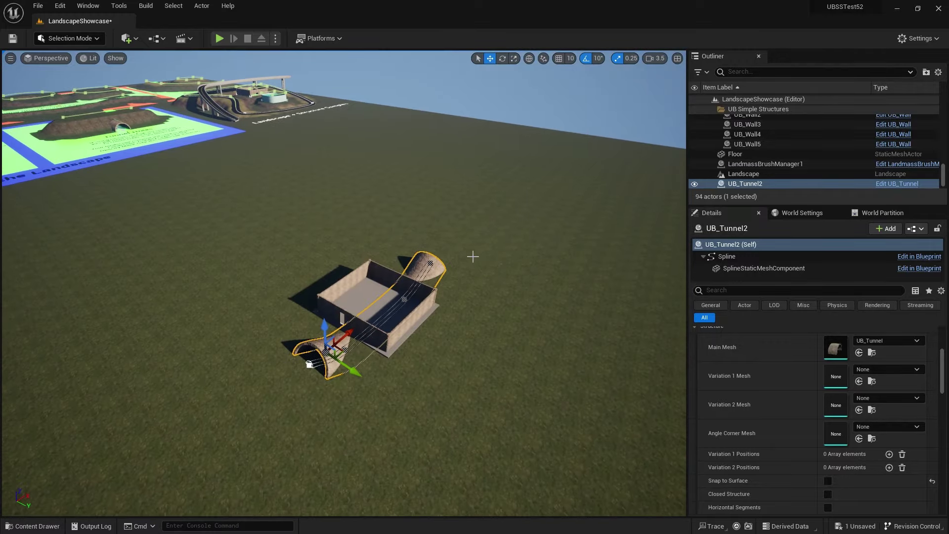
pyautogui.click(477, 298)
pyautogui.moveTo(481, 338); pyautogui.dragTo(481, 338, button='right')
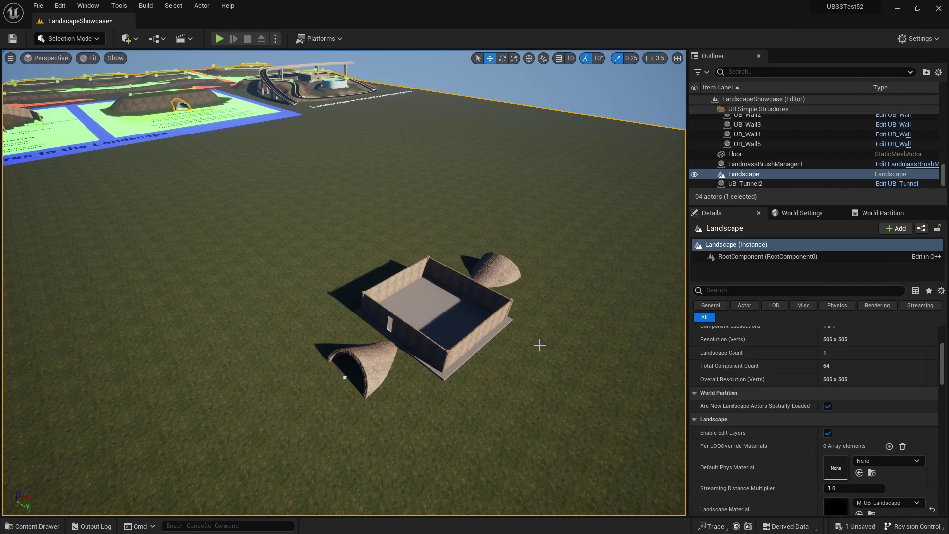
pyautogui.moveTo(540, 345); pyautogui.dragTo(539, 345, button='right')
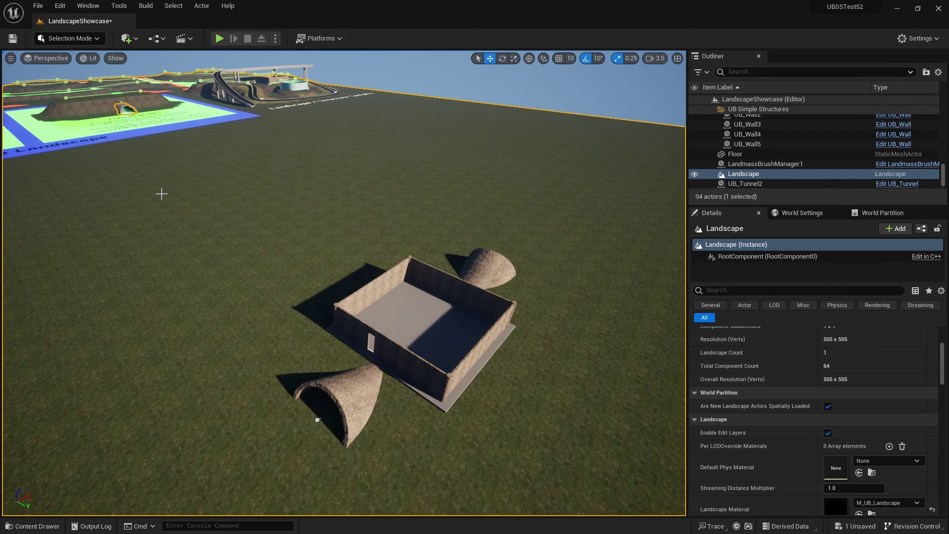
pyautogui.click(99, 38)
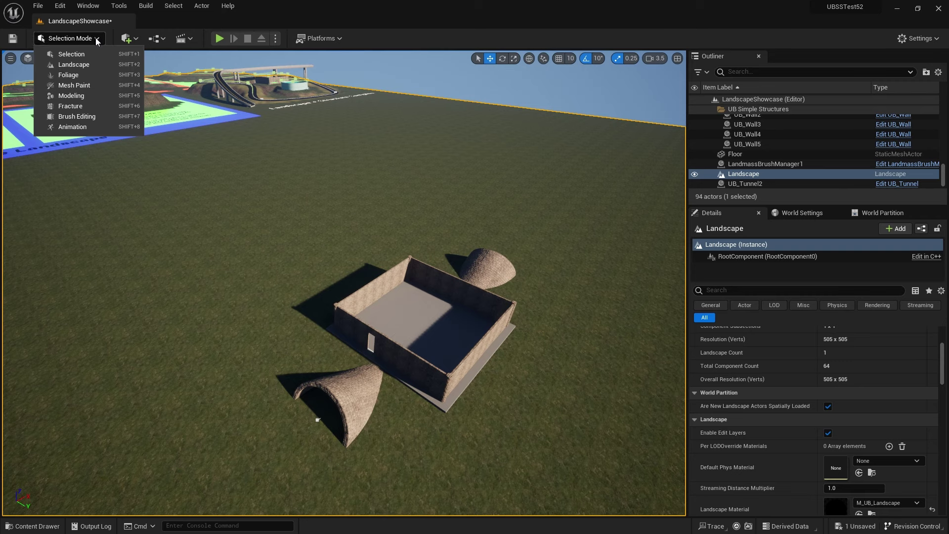
pyautogui.click(80, 70)
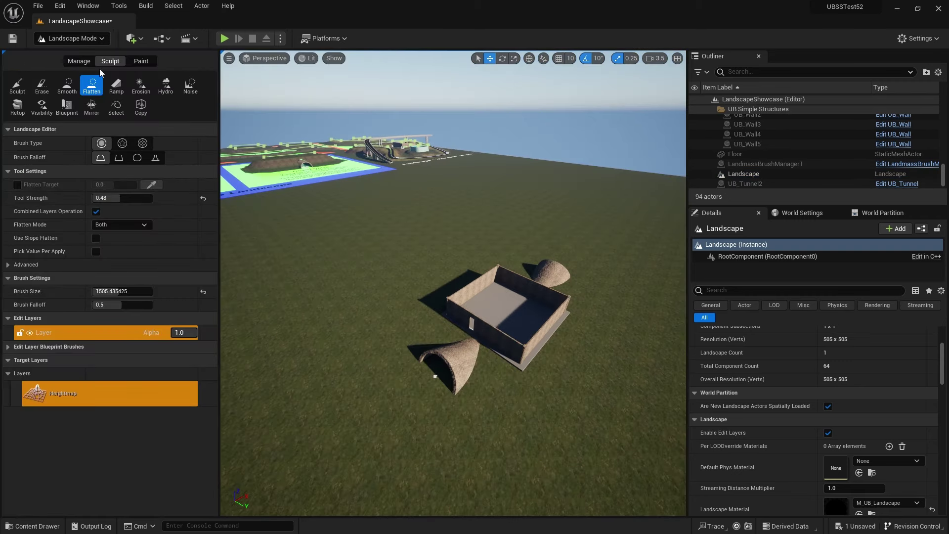
pyautogui.click(41, 109)
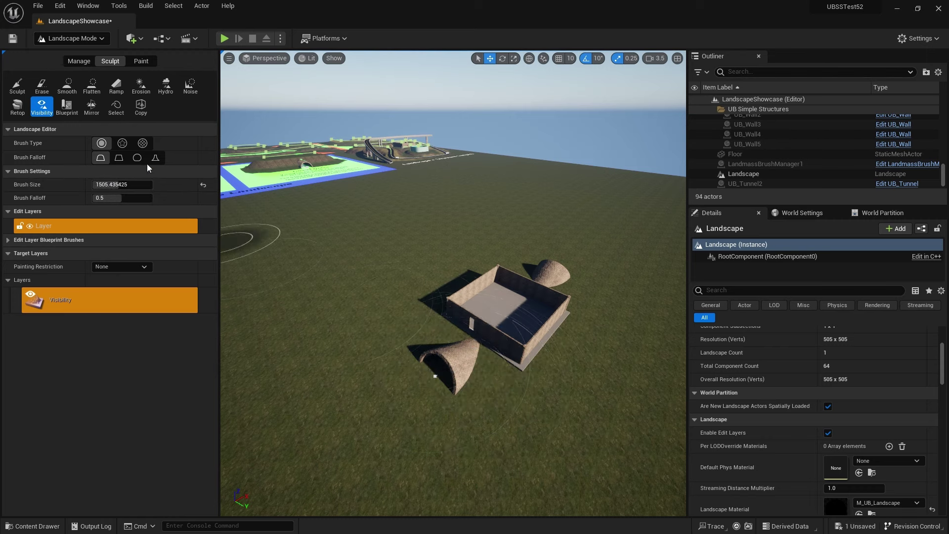
# Try painting a landscape hole around the near tunnel entrance with the large Visibility brush, and erase it again.
pyautogui.moveTo(435, 378); pyautogui.dragTo(459, 376)
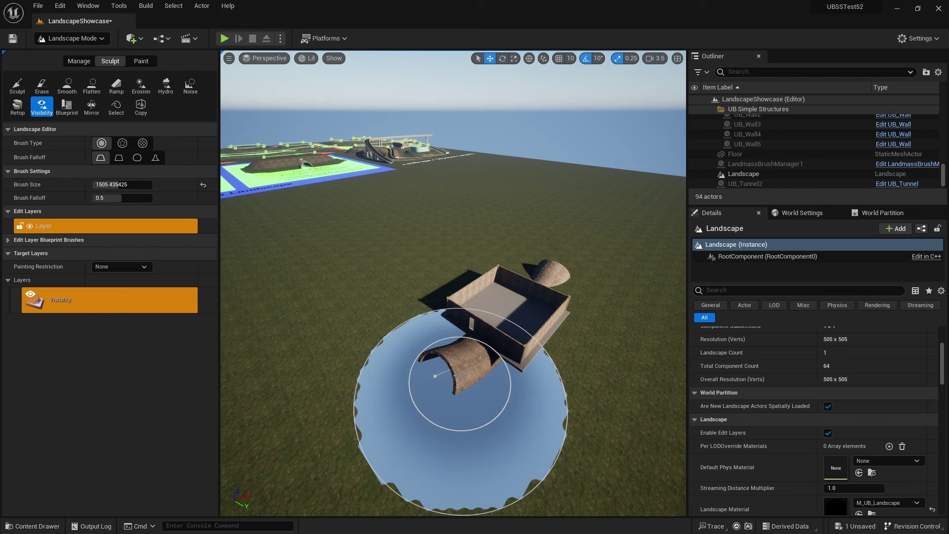
pyautogui.moveTo(460, 375)
pyautogui.mouseDown()
pyautogui.moveTo(474, 346)
pyautogui.moveTo(457, 364)
pyautogui.moveTo(462, 346)
pyautogui.moveTo(463, 361)
pyautogui.moveTo(440, 373)
pyautogui.moveTo(474, 393)
pyautogui.mouseUp()
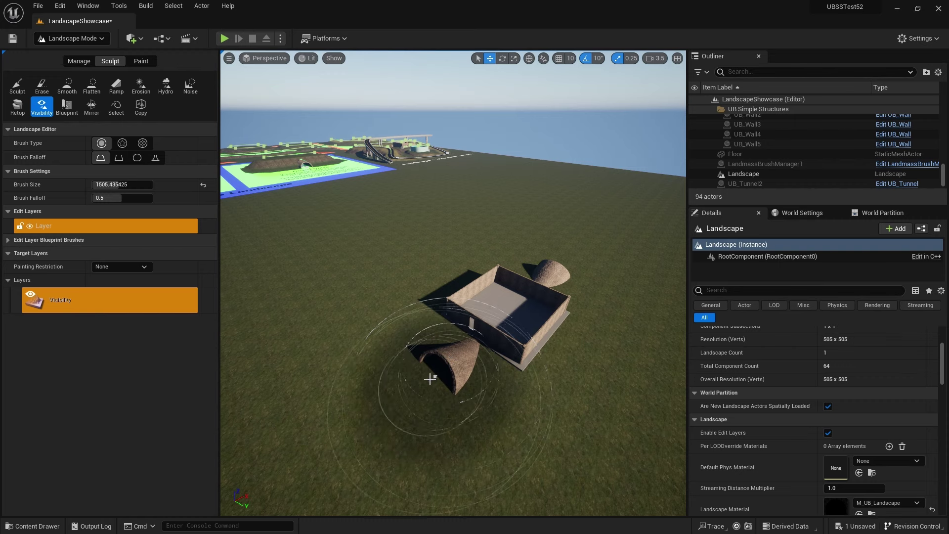
pyautogui.click(450, 370)
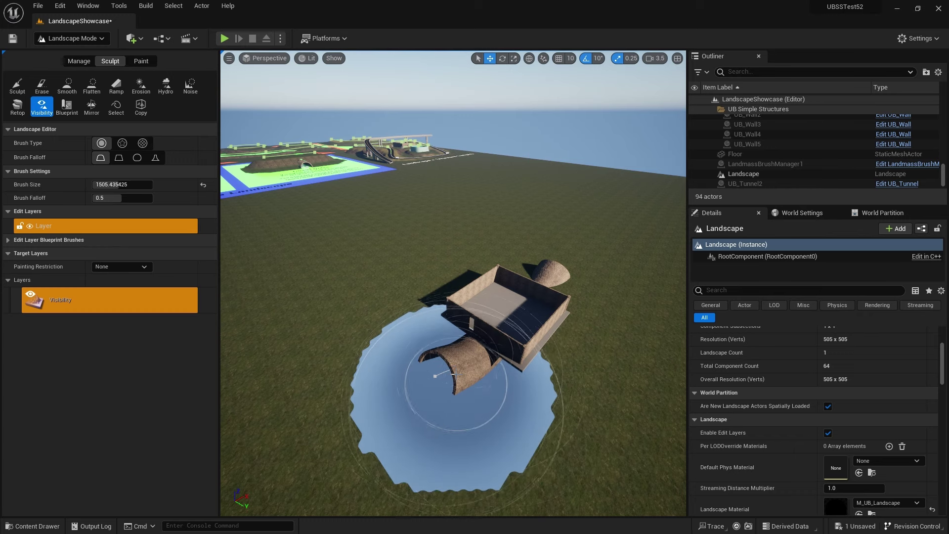
pyautogui.keyDown('shift'); pyautogui.click(448, 369); pyautogui.keyUp('shift')
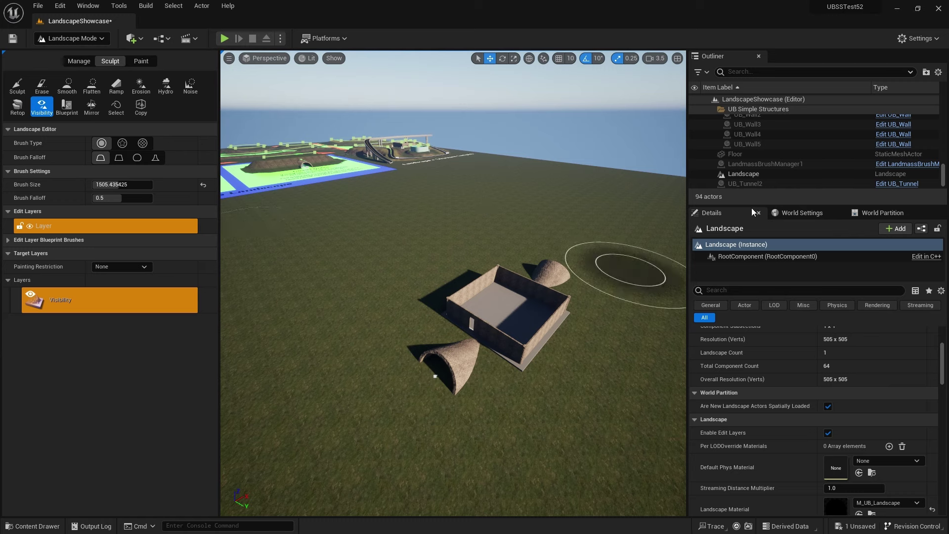
# Open the landscape's M_UB_Landscape material and examine how the Landscape Visibility Mask node connects to the OpacityMask inputs.
pyautogui.click(761, 175)
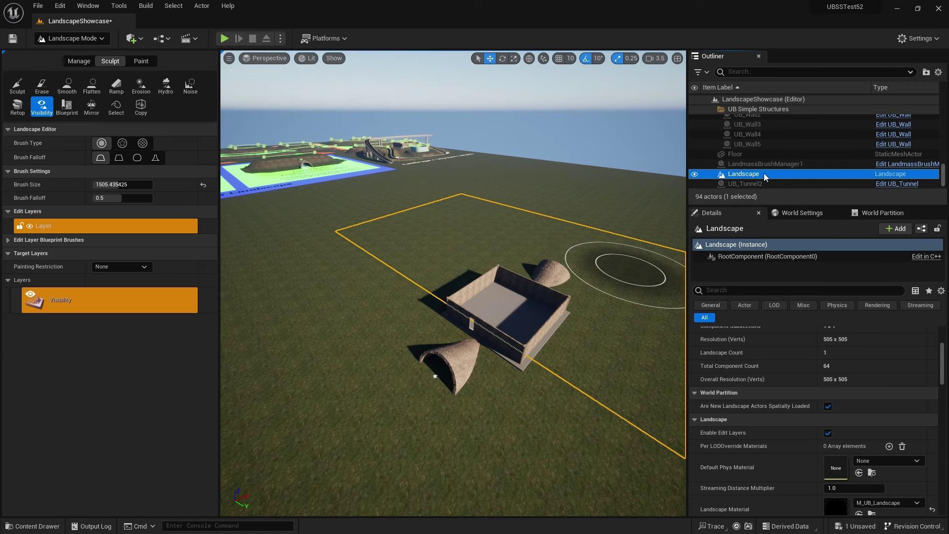
pyautogui.scroll(-2, 784, 356)
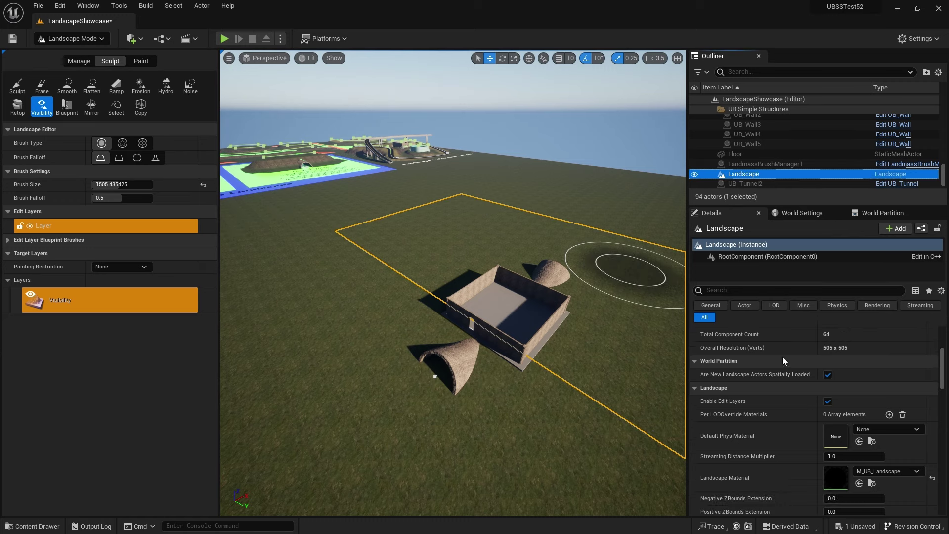
pyautogui.click(872, 483)
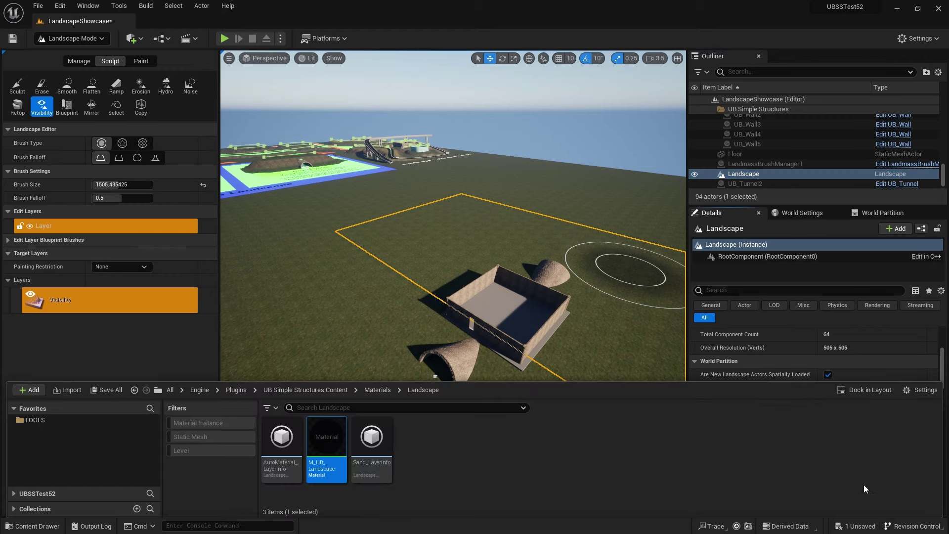
pyautogui.doubleClick(333, 438)
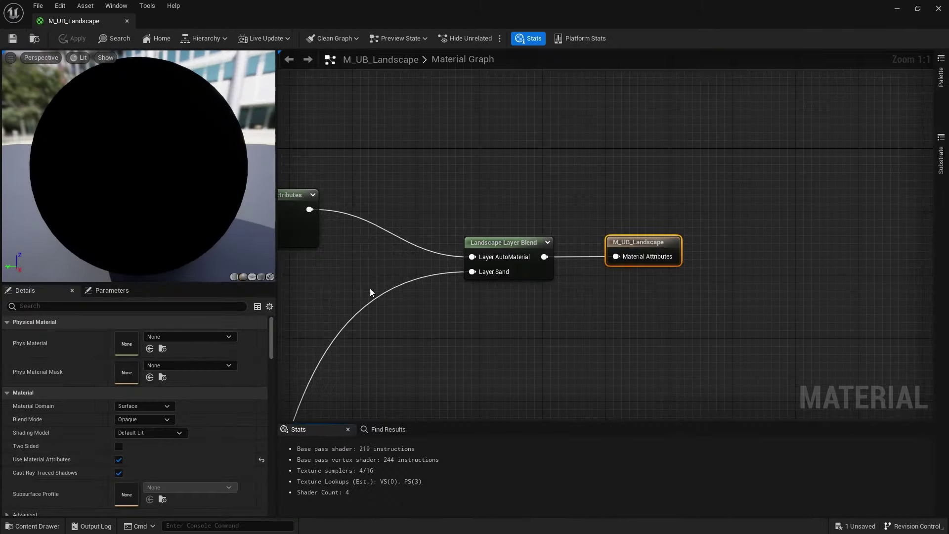
pyautogui.moveTo(369, 288); pyautogui.dragTo(601, 291, button='right')
pyautogui.scroll(-2, 554, 307)
pyautogui.moveTo(621, 335); pyautogui.dragTo(600, 236, button='right')
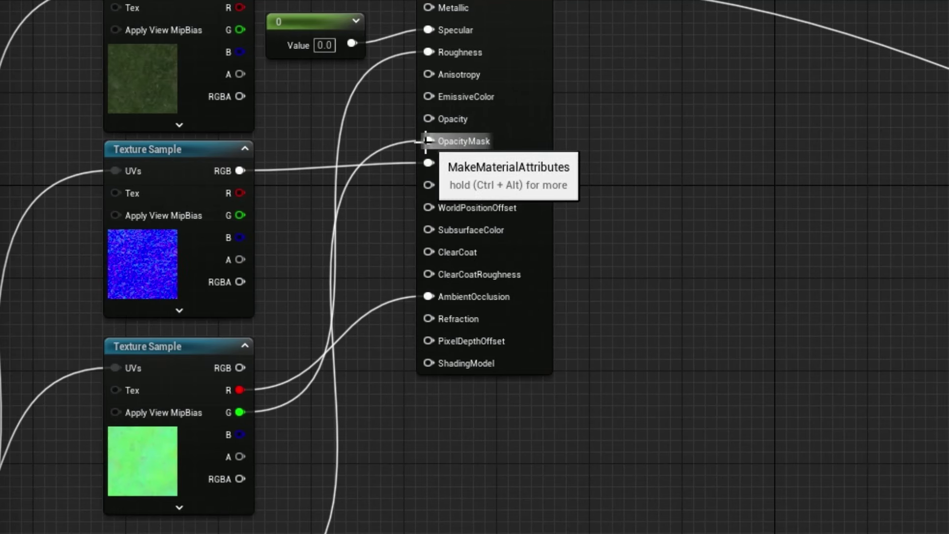
pyautogui.moveTo(378, 466); pyautogui.dragTo(512, 358, button='right')
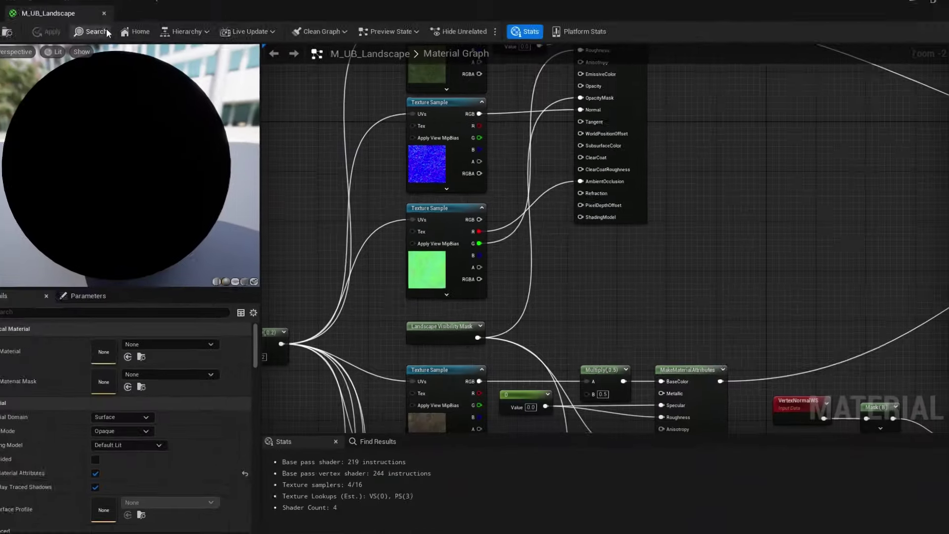
pyautogui.click(104, 13)
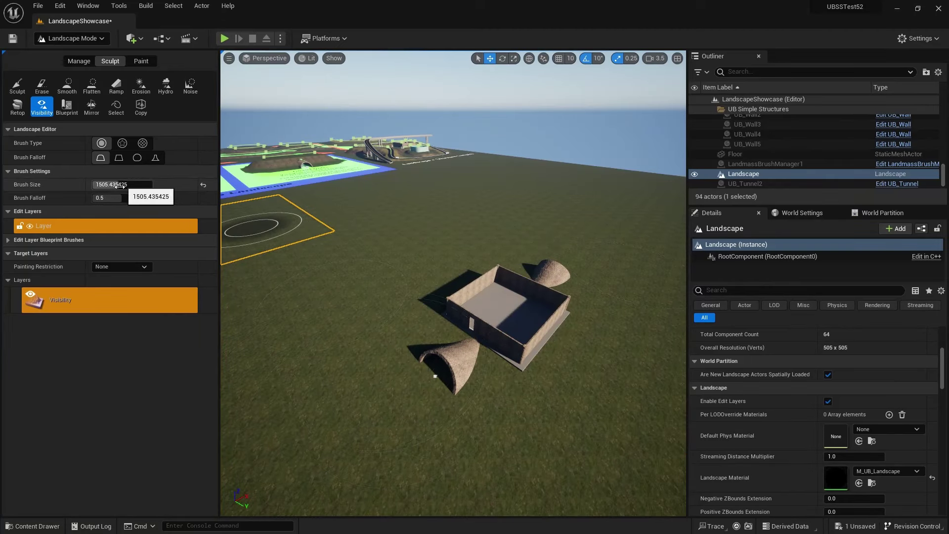
# Reduce the Visibility brush size to about 202.5 and paint a landscape hole inside the near tunnel entrance.
pyautogui.moveTo(124, 185); pyautogui.dragTo(92, 185)
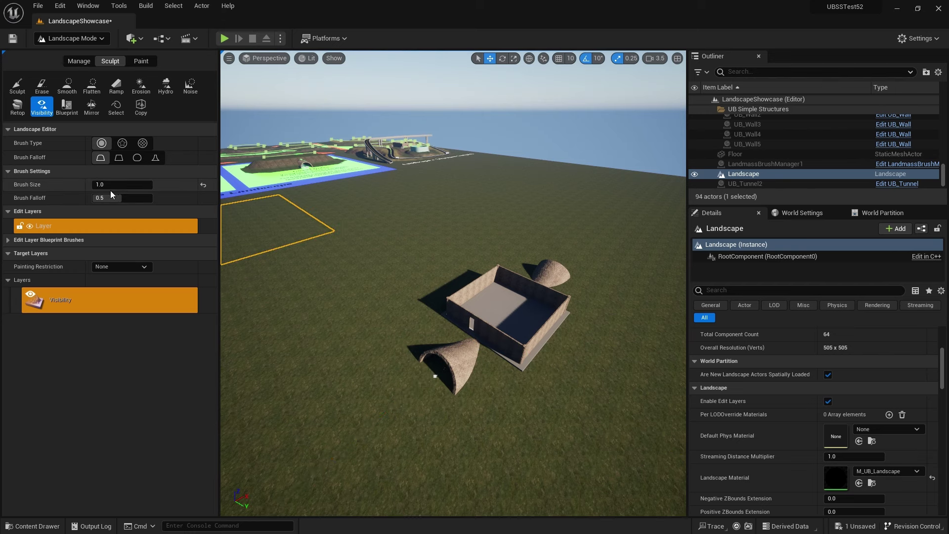
pyautogui.moveTo(105, 186)
pyautogui.mouseDown()
pyautogui.moveTo(124, 185)
pyautogui.moveTo(102, 185)
pyautogui.moveTo(112, 186)
pyautogui.mouseUp()
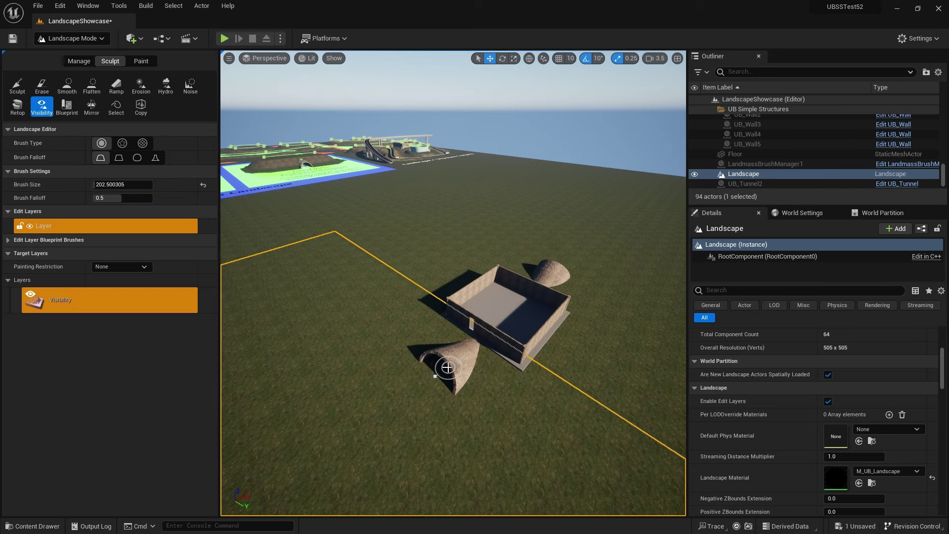
pyautogui.moveTo(446, 365)
pyautogui.mouseDown()
pyautogui.moveTo(440, 356)
pyautogui.moveTo(464, 372)
pyautogui.moveTo(472, 351)
pyautogui.moveTo(447, 350)
pyautogui.mouseUp()
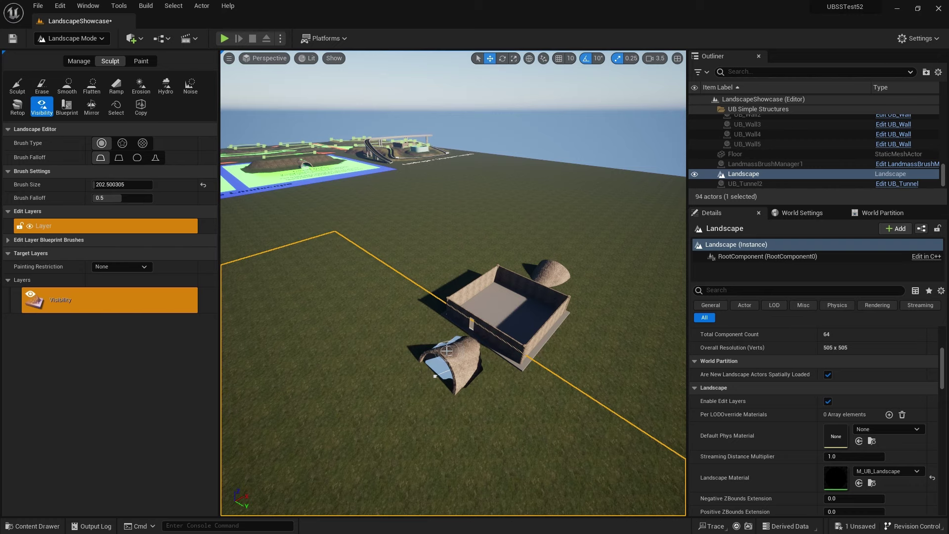
# Refine the landscape hole at the near tunnel entrance so it stays within the arch opening.
pyautogui.press('w')
pyautogui.moveTo(491, 379)
pyautogui.mouseDown(button='right')
pyautogui.moveTo(533, 385)
pyautogui.moveTo(534, 373)
pyautogui.moveTo(529, 381)
pyautogui.mouseUp(button='right')
pyautogui.press('s')
pyautogui.press('w')
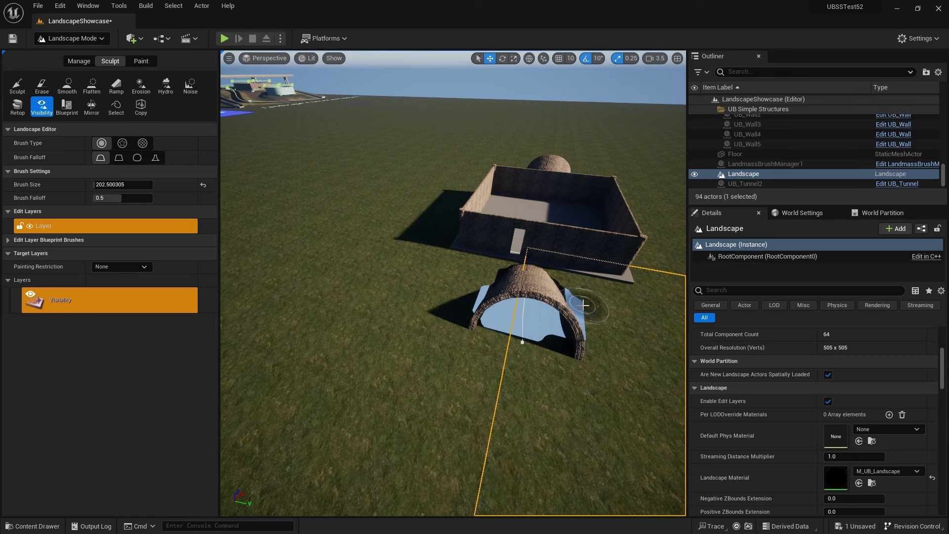
pyautogui.moveTo(588, 282); pyautogui.dragTo(576, 282, button='right')
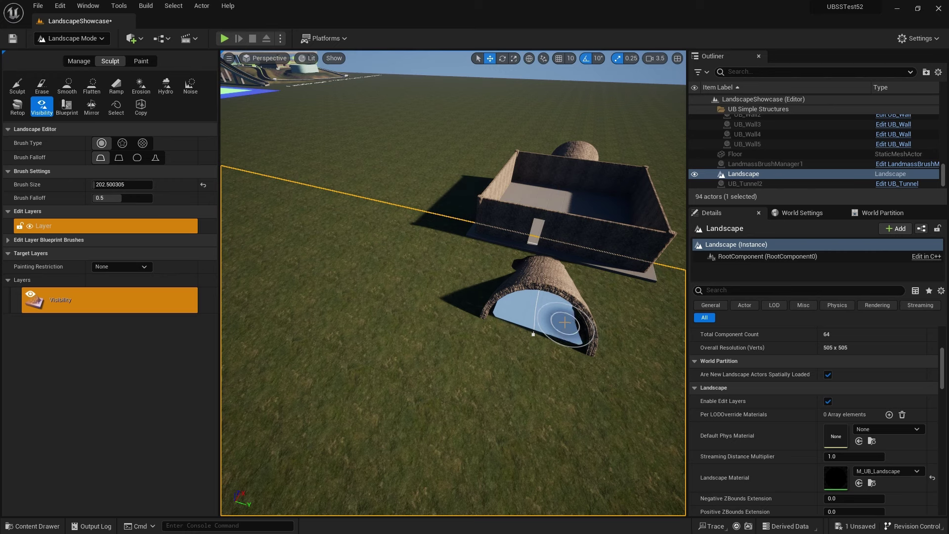
pyautogui.moveTo(567, 321)
pyautogui.mouseDown()
pyautogui.moveTo(574, 331)
pyautogui.moveTo(549, 321)
pyautogui.moveTo(523, 328)
pyautogui.mouseUp()
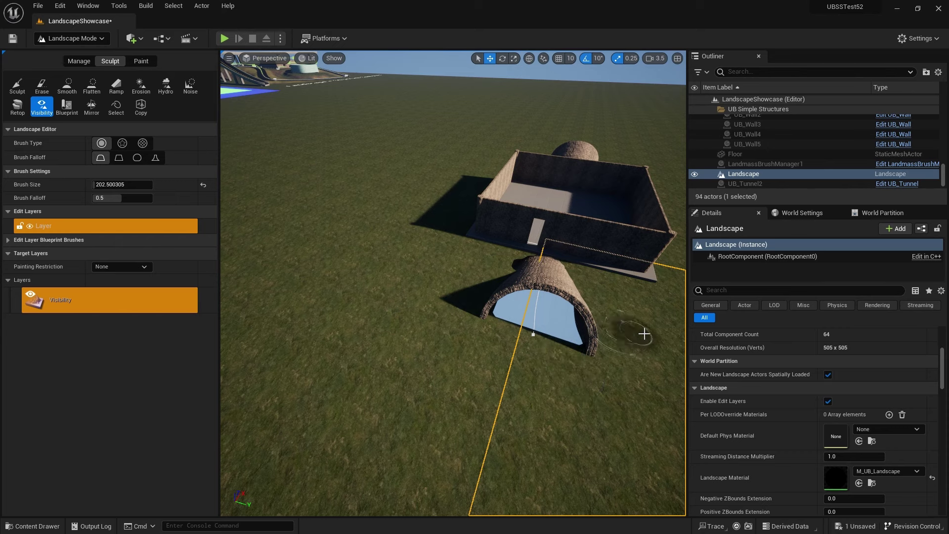
# Widen the landscape hole with the Visibility brush so it reaches slightly past both sides of the near tunnel entrance.
pyautogui.moveTo(642, 332); pyautogui.dragTo(682, 333, button='right')
pyautogui.moveTo(571, 317); pyautogui.dragTo(524, 320, button='right')
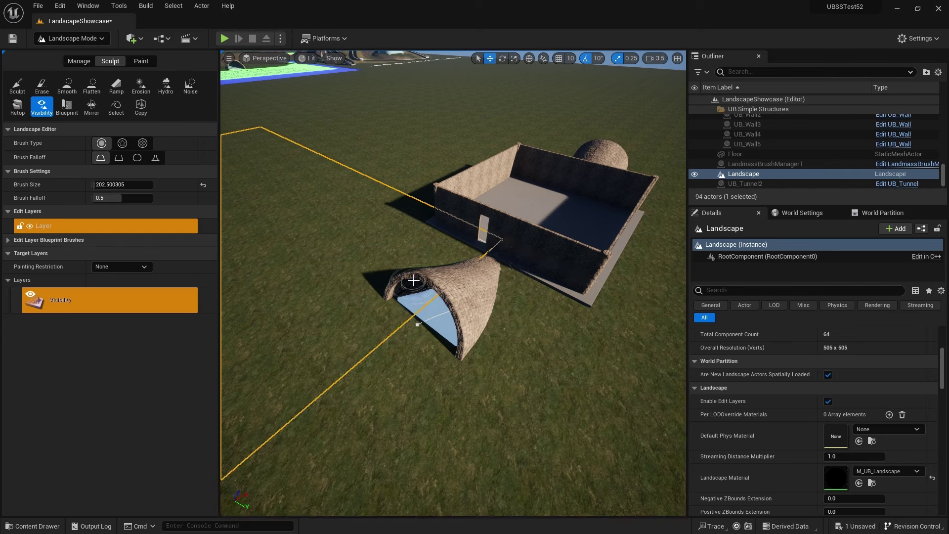
pyautogui.moveTo(493, 322); pyautogui.dragTo(517, 312, button='right')
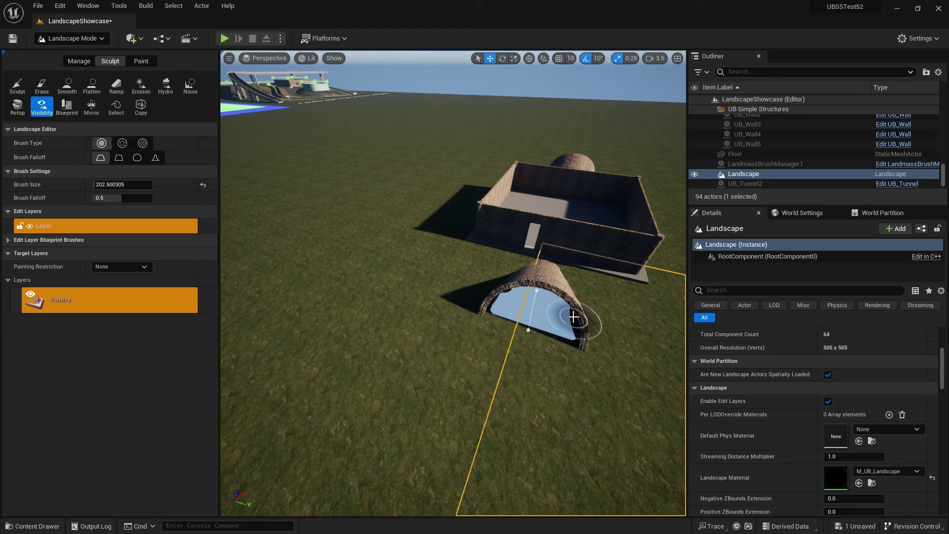
pyautogui.moveTo(573, 316)
pyautogui.mouseDown()
pyautogui.moveTo(519, 311)
pyautogui.moveTo(501, 288)
pyautogui.mouseUp()
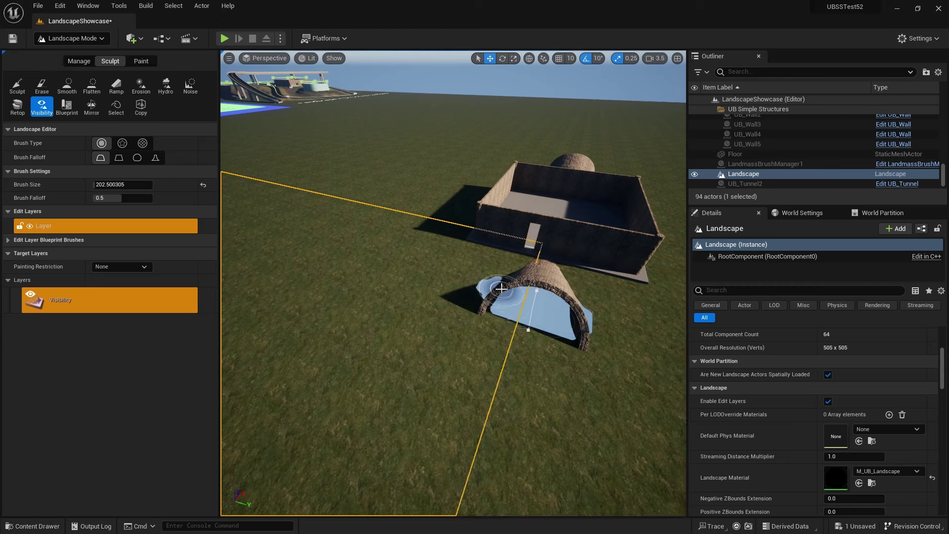
# Play-test the level by running the character up to the near tunnel entrance and jumping in, then end the session.
pyautogui.click(224, 39)
pyautogui.press('w')
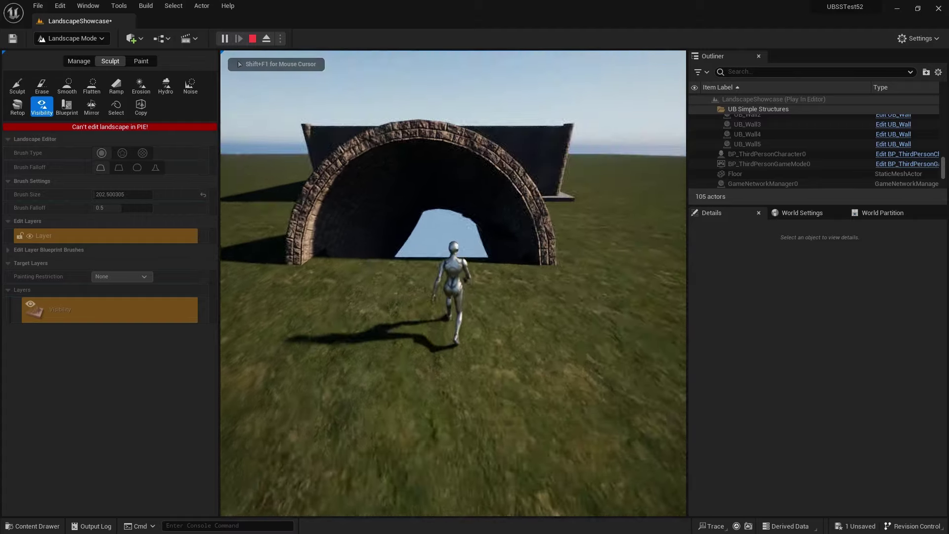
pyautogui.press('w')
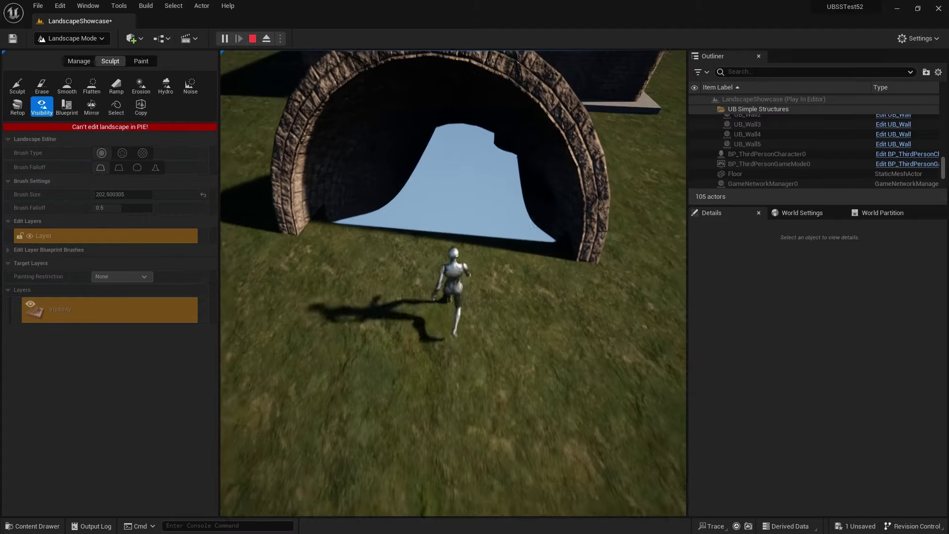
pyautogui.press('w')
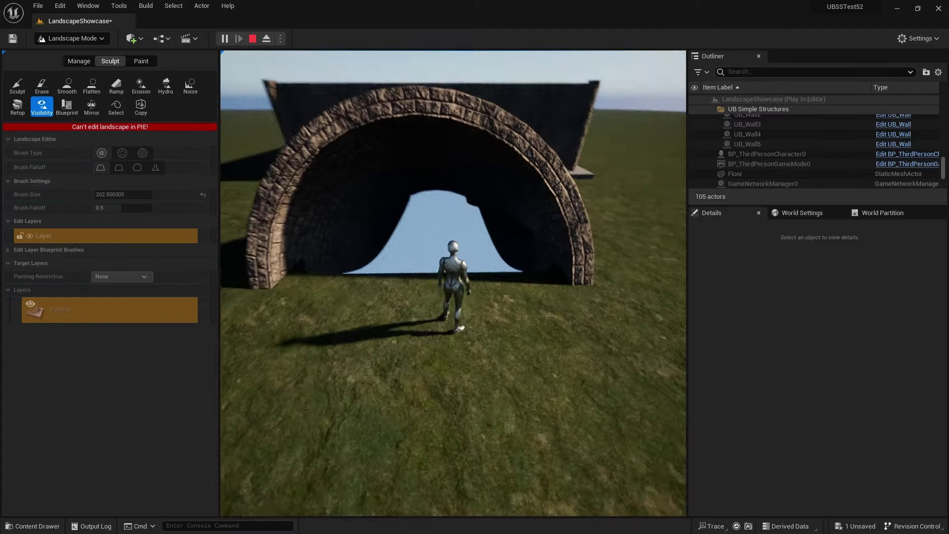
pyautogui.press('w')
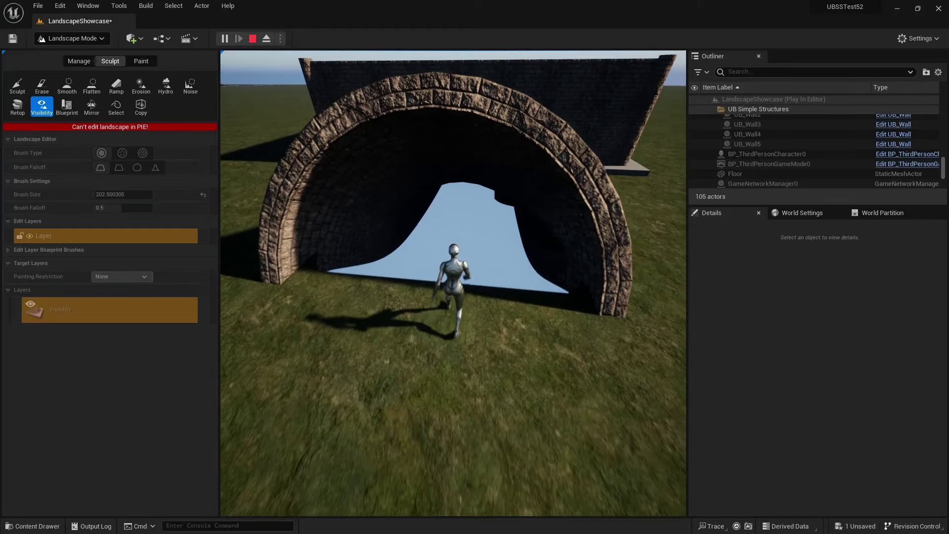
pyautogui.press('space')
pyautogui.press('Escape')
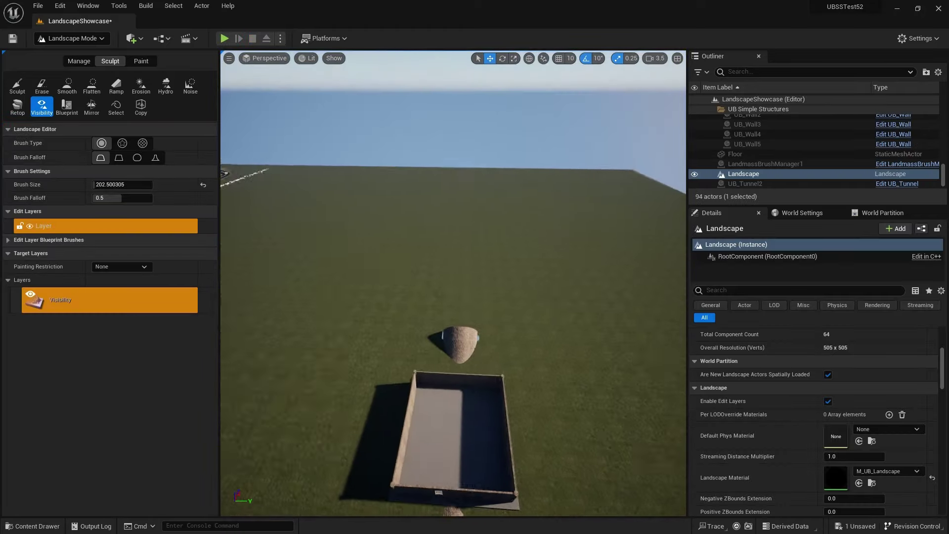
# Return to Selection mode, select the tunnel beneath the building, and set its Main Mesh to UB_Tunnel_Floor.
pyautogui.press('s')
pyautogui.moveTo(447, 260); pyautogui.dragTo(447, 328, button='right')
pyautogui.press('w')
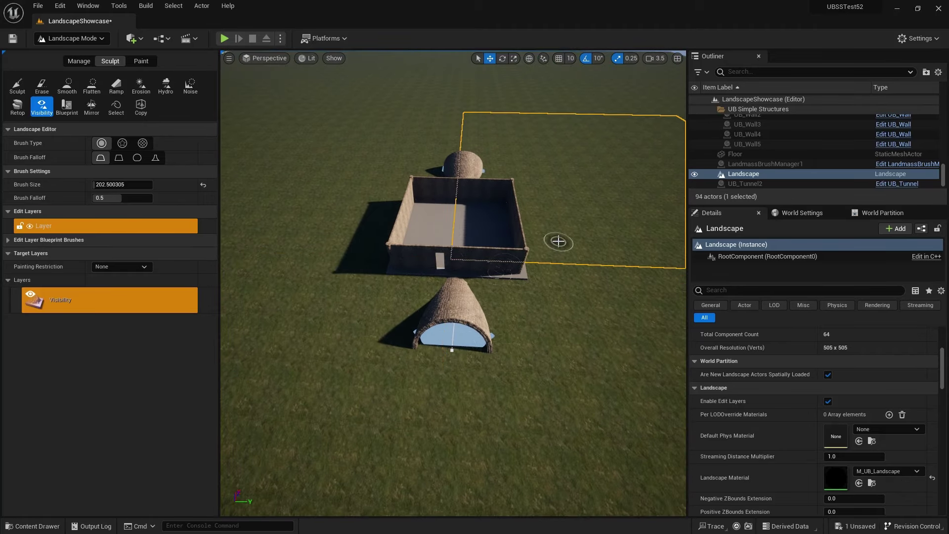
pyautogui.press('Escape')
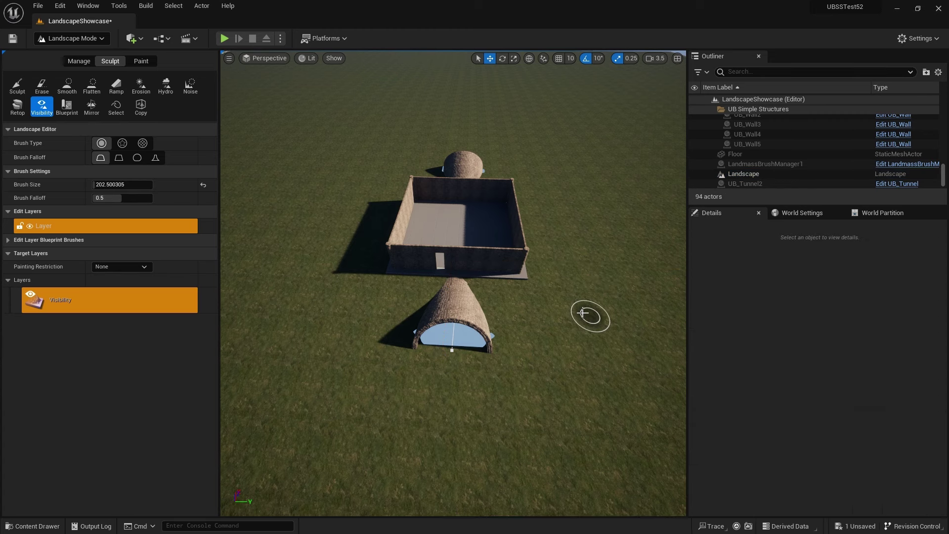
pyautogui.hotkey('shift', '1')
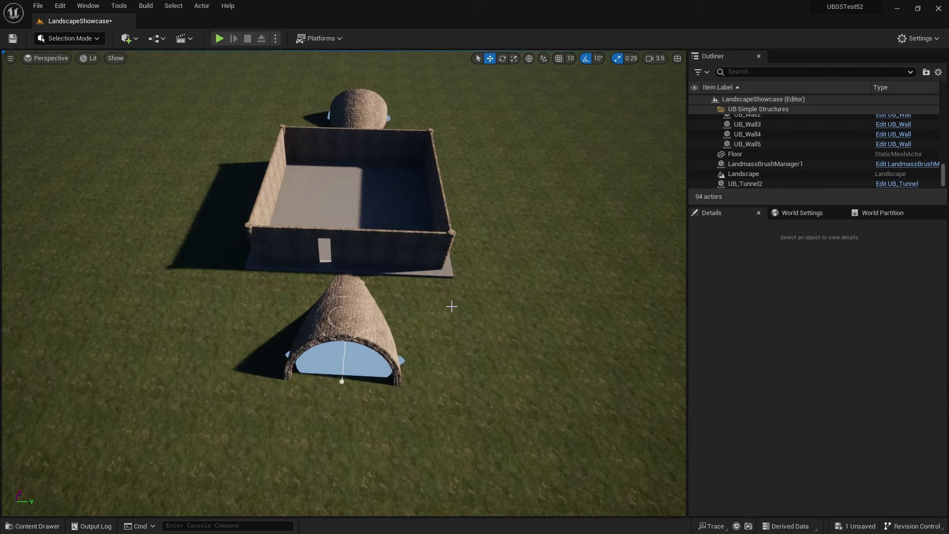
pyautogui.click(365, 331)
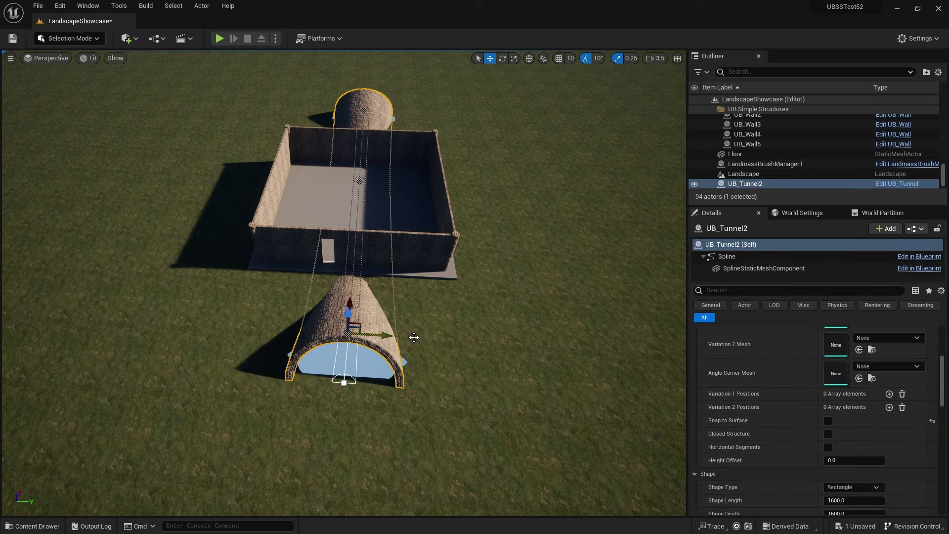
pyautogui.moveTo(547, 341); pyautogui.dragTo(477, 342, button='right')
pyautogui.press('d')
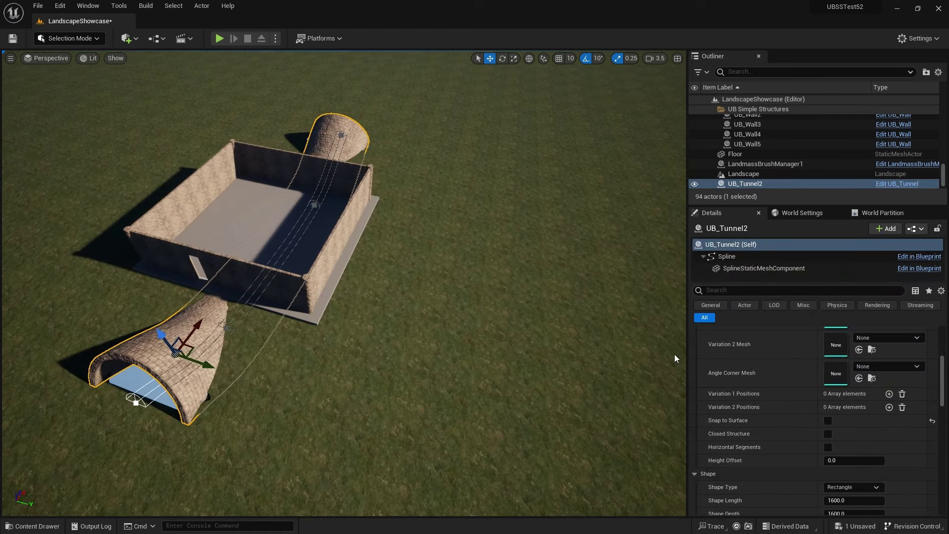
pyautogui.scroll(3, 747, 352)
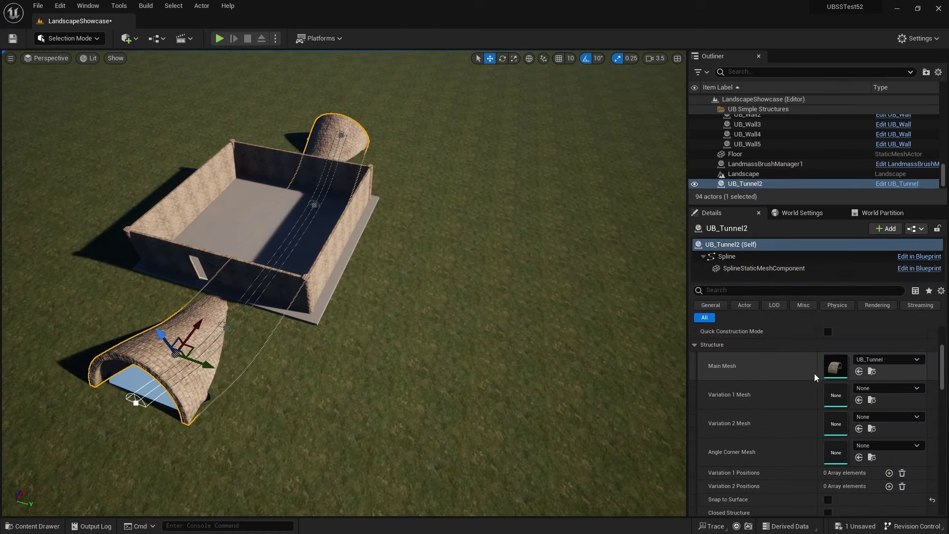
pyautogui.click(917, 360)
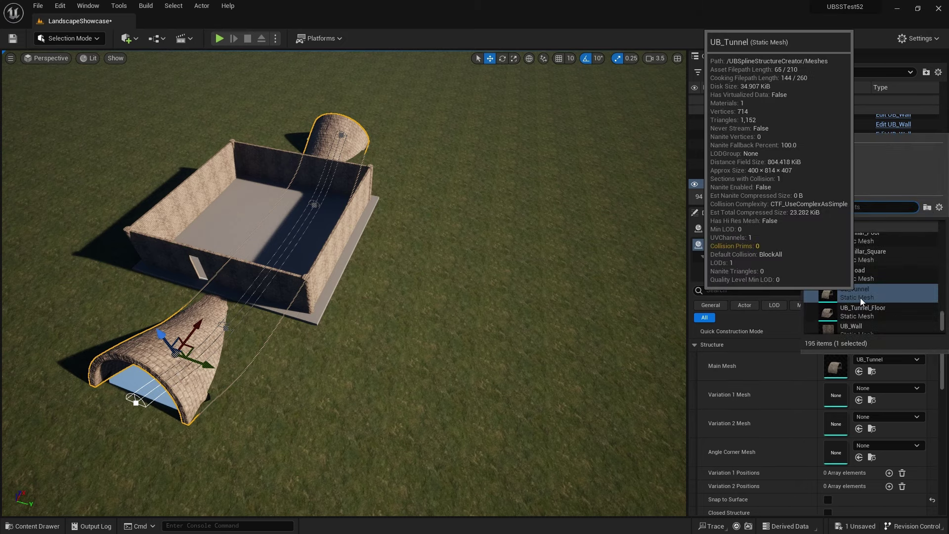
pyautogui.click(860, 312)
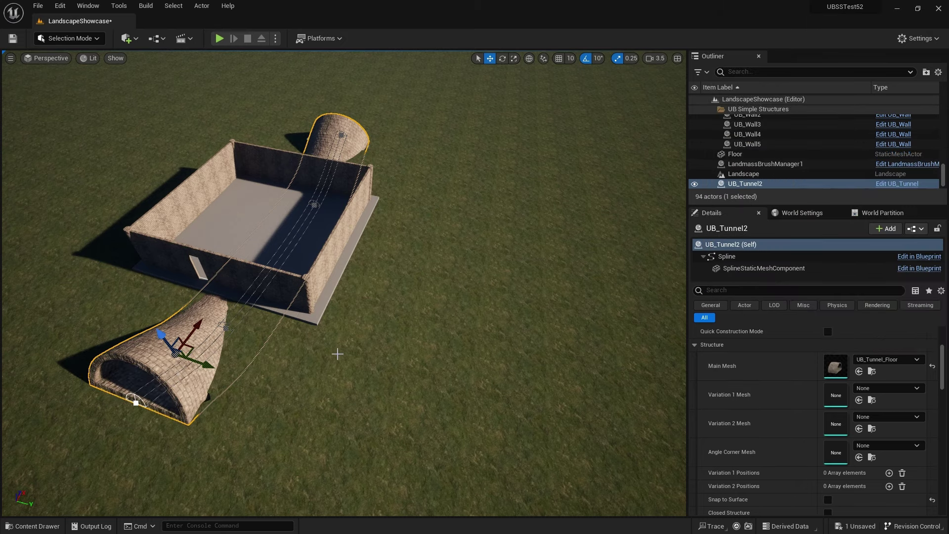
# Examine the floored tunnel's near entrance up close and play-test it with the character.
pyautogui.press('f')
pyautogui.moveTo(345, 282)
pyautogui.mouseDown(button='right')
pyautogui.moveTo(345, 301)
pyautogui.moveTo(222, 303)
pyautogui.moveTo(342, 301)
pyautogui.mouseUp(button='right')
pyautogui.moveTo(350, 353); pyautogui.dragTo(352, 353, button='right')
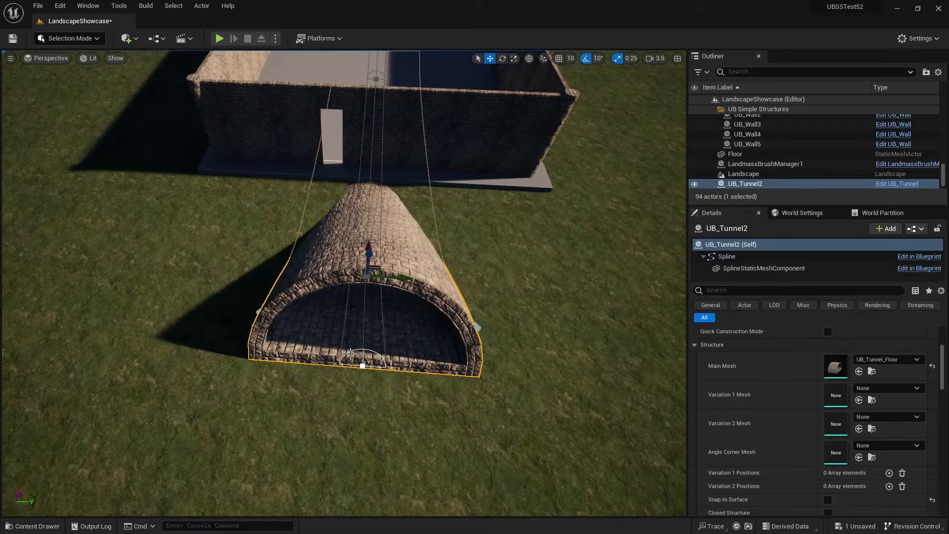
pyautogui.hotkey('alt', 'p')
pyautogui.press('w')
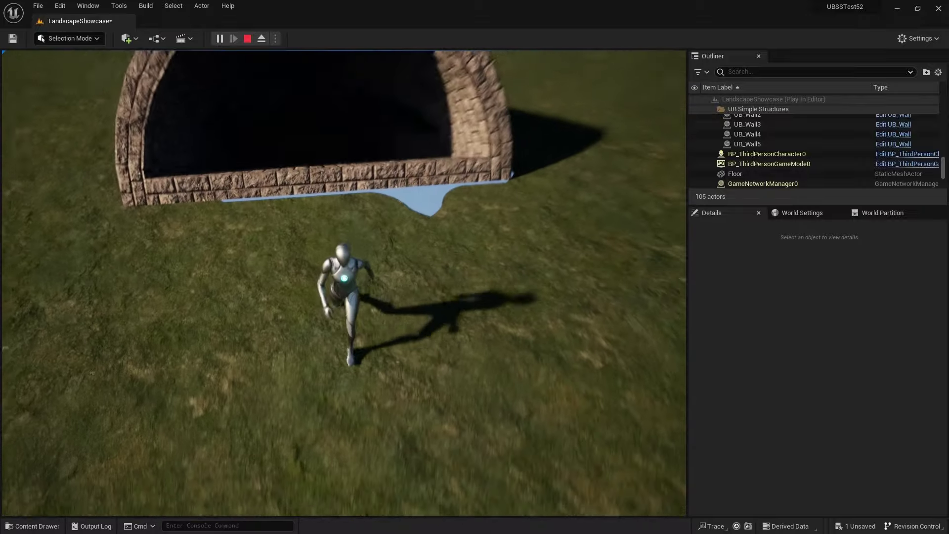
pyautogui.press('Escape')
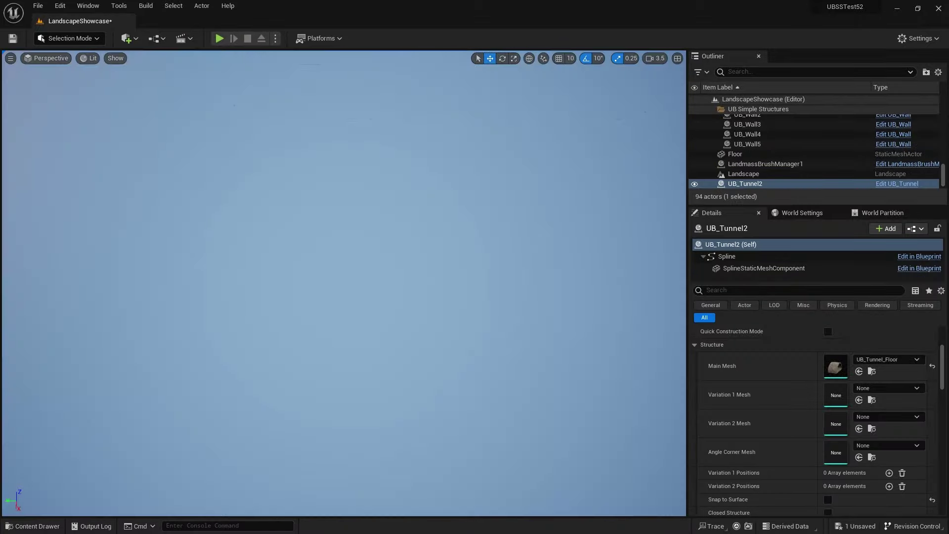
# Inspect the showcase's example tunnel through the hill from inside and outside.
pyautogui.press('s')
pyautogui.moveTo(170, 296); pyautogui.dragTo(170, 296, button='right')
pyautogui.press('a')
pyautogui.moveTo(449, 319); pyautogui.dragTo(393, 295, button='right')
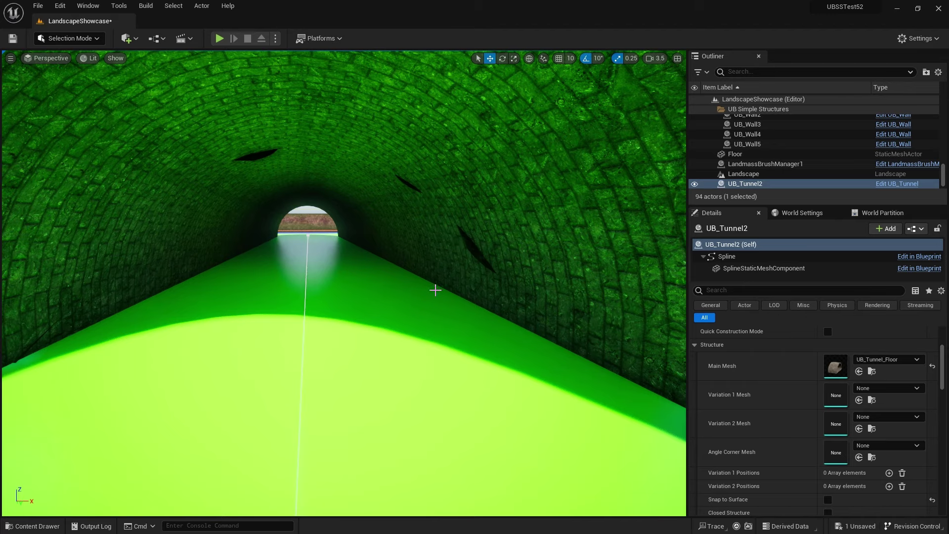
pyautogui.moveTo(455, 292); pyautogui.dragTo(433, 296, button='right')
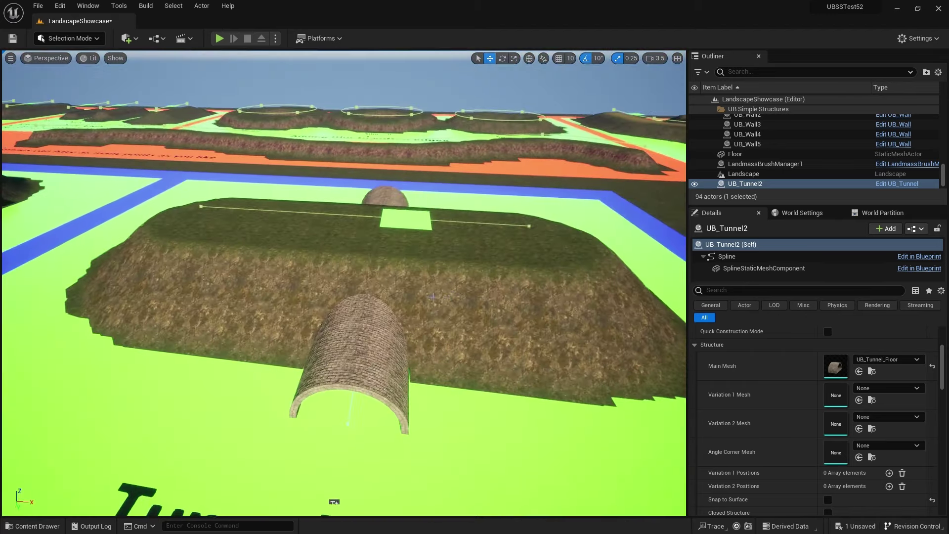